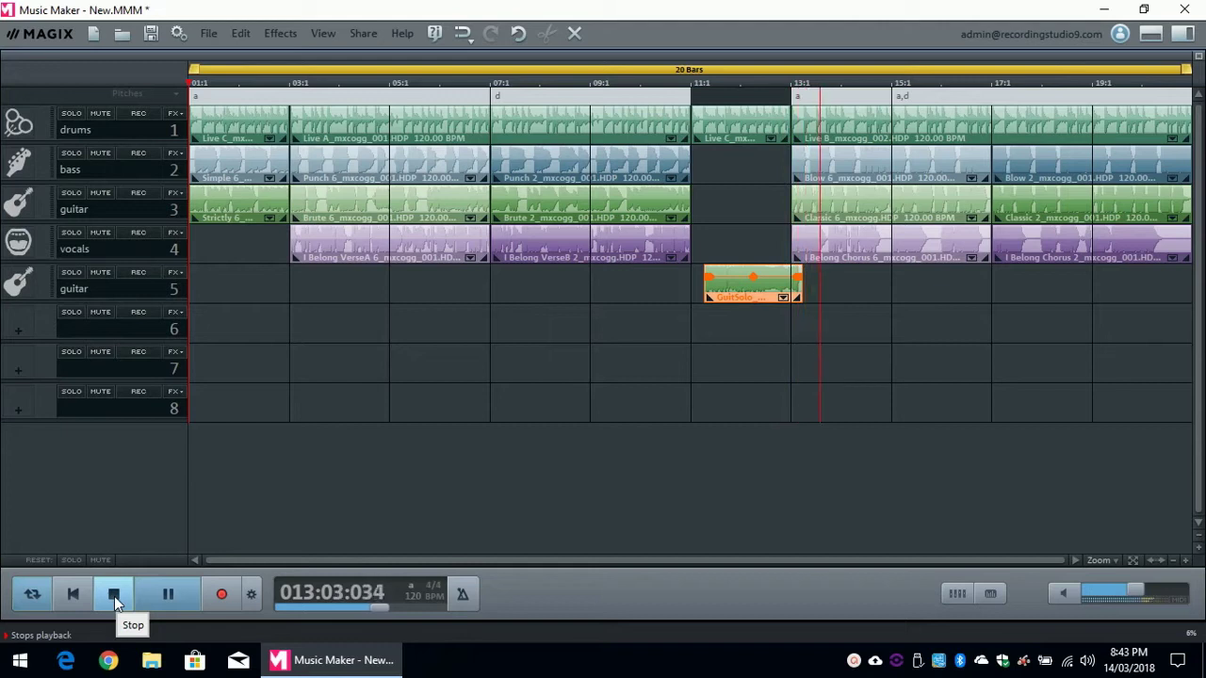
- Stop playback, show the track mixer and position its window over the middle of the arrangement
left_click(114, 597)
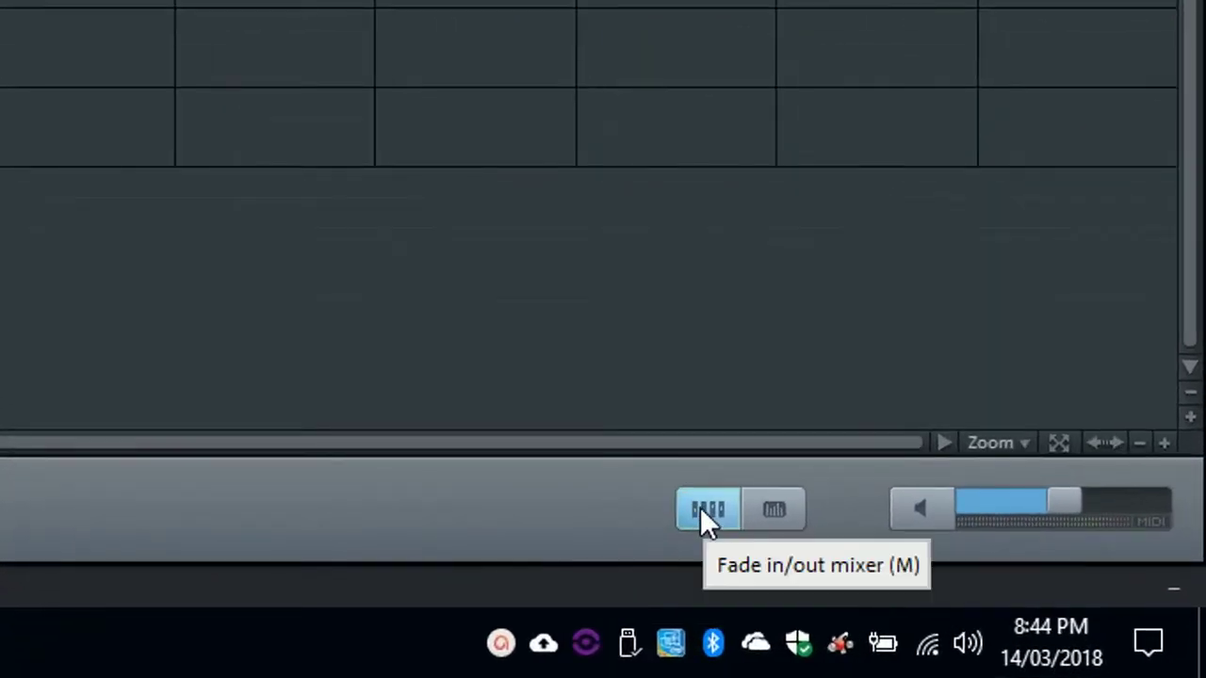
left_click(700, 507)
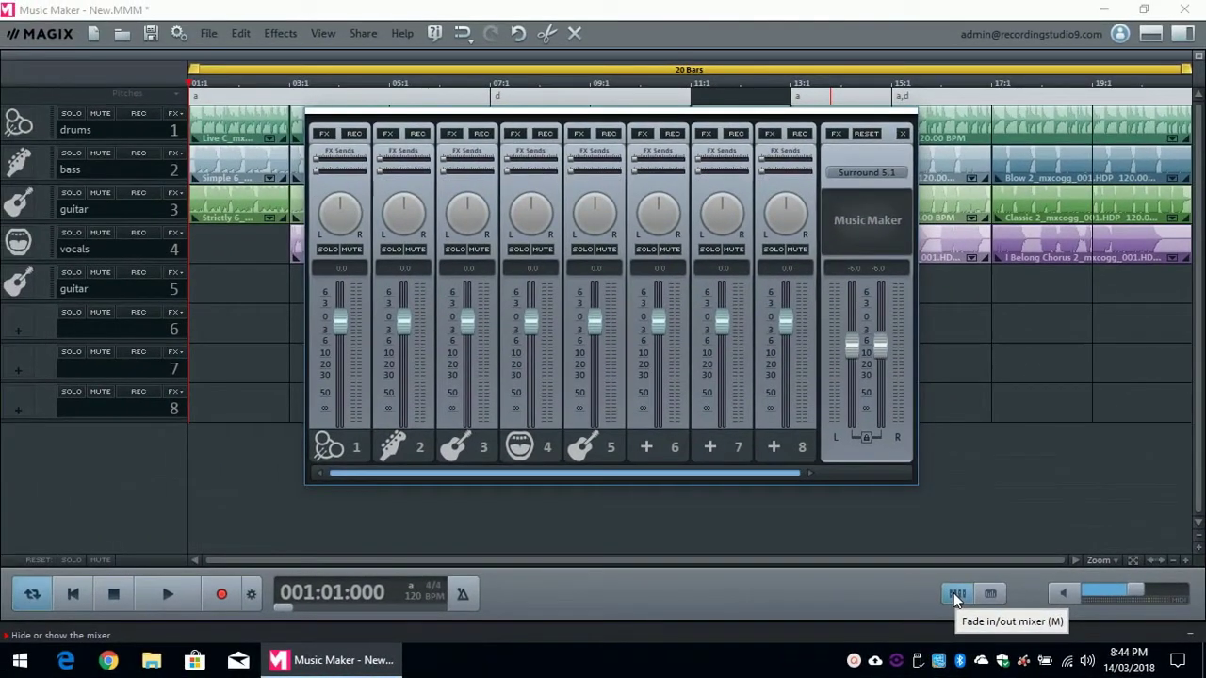
left_click(954, 594)
left_click(954, 593)
left_click_drag(858, 151, 911, 170)
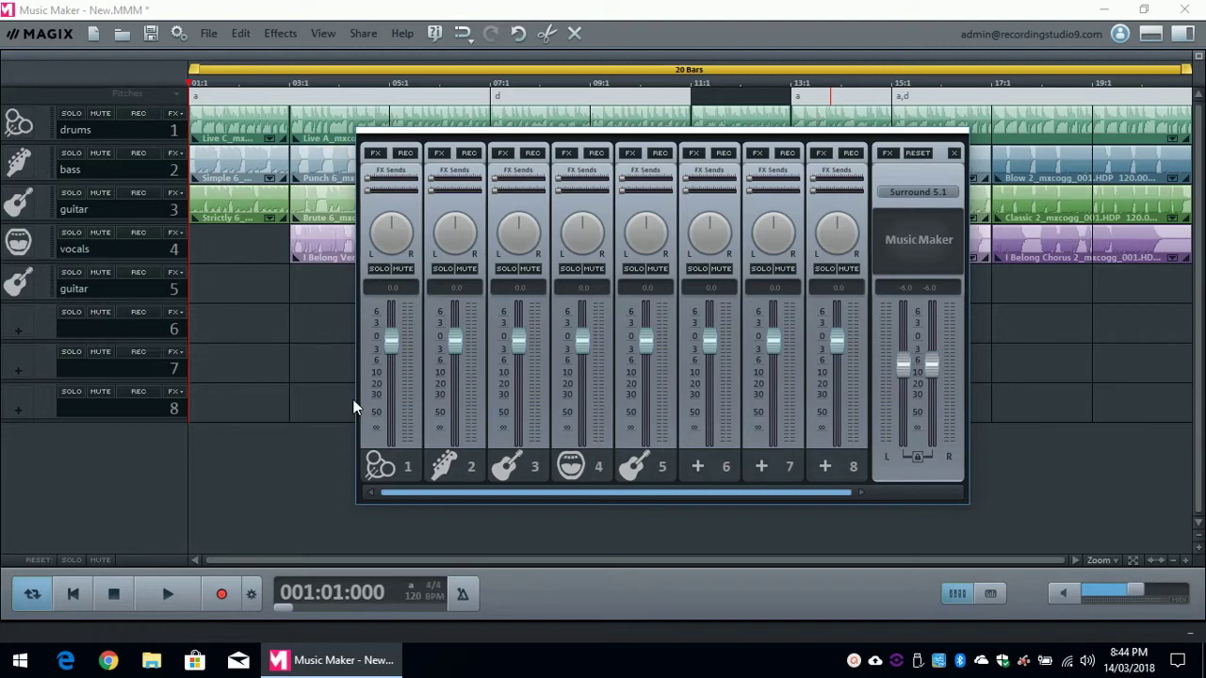
- Lower the volumes of drums to -3.5, track 3 guitar to -14.5 and vocals to -12.2, and try the drums pan control
left_click_drag(393, 345, 519, 382)
left_click_drag(587, 340, 584, 378)
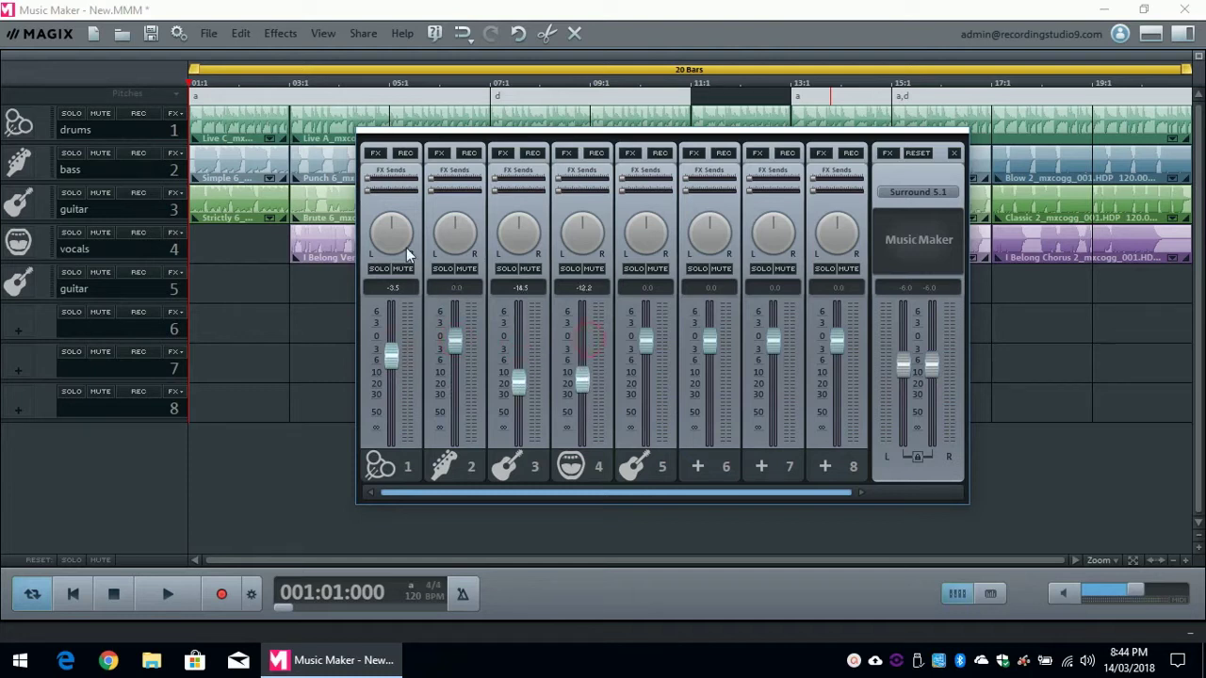
mouse_move(385, 214)
left_mouse_down()
mouse_move(371, 226)
mouse_move(402, 227)
mouse_move(370, 233)
mouse_move(403, 229)
mouse_move(380, 230)
mouse_move(392, 220)
mouse_move(396, 232)
left_mouse_up()
- Reset the drums pan to center and the drums, track 3 guitar and vocals volumes to 0.0
double_click(393, 222)
double_click(396, 355)
double_click(517, 381)
double_click(579, 380)
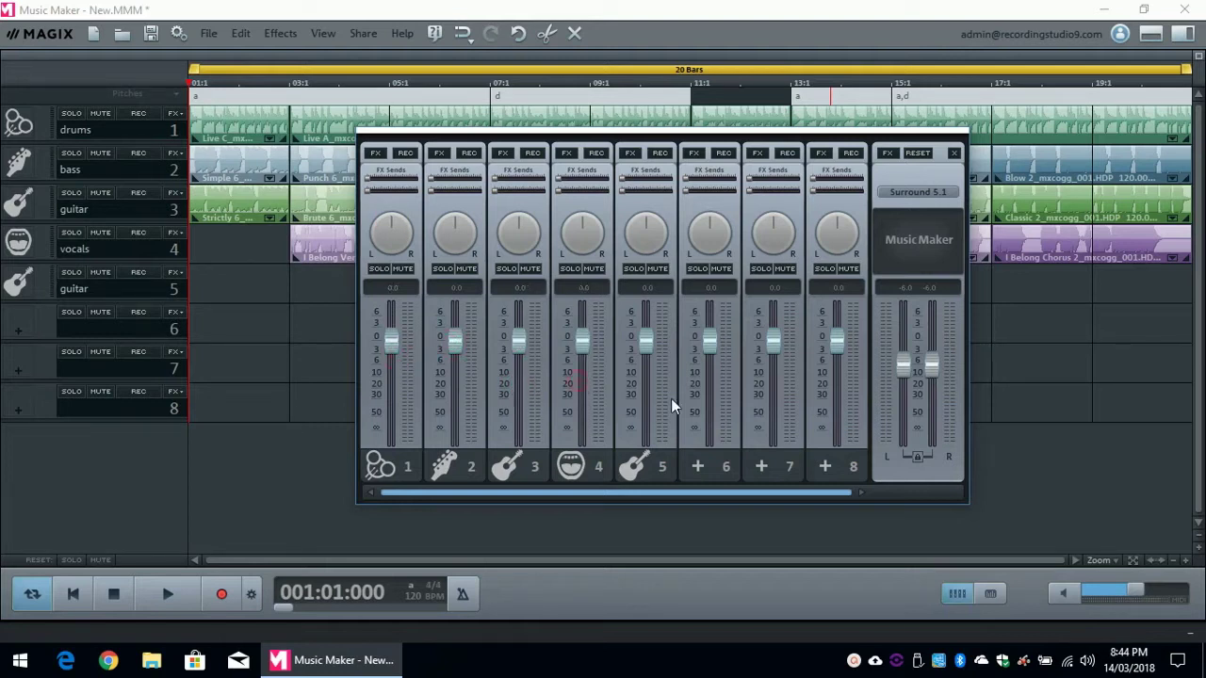
- Play the song while lowering the bass volume to -3.0 and the track 3 guitar volume to -7.0
left_click(174, 600)
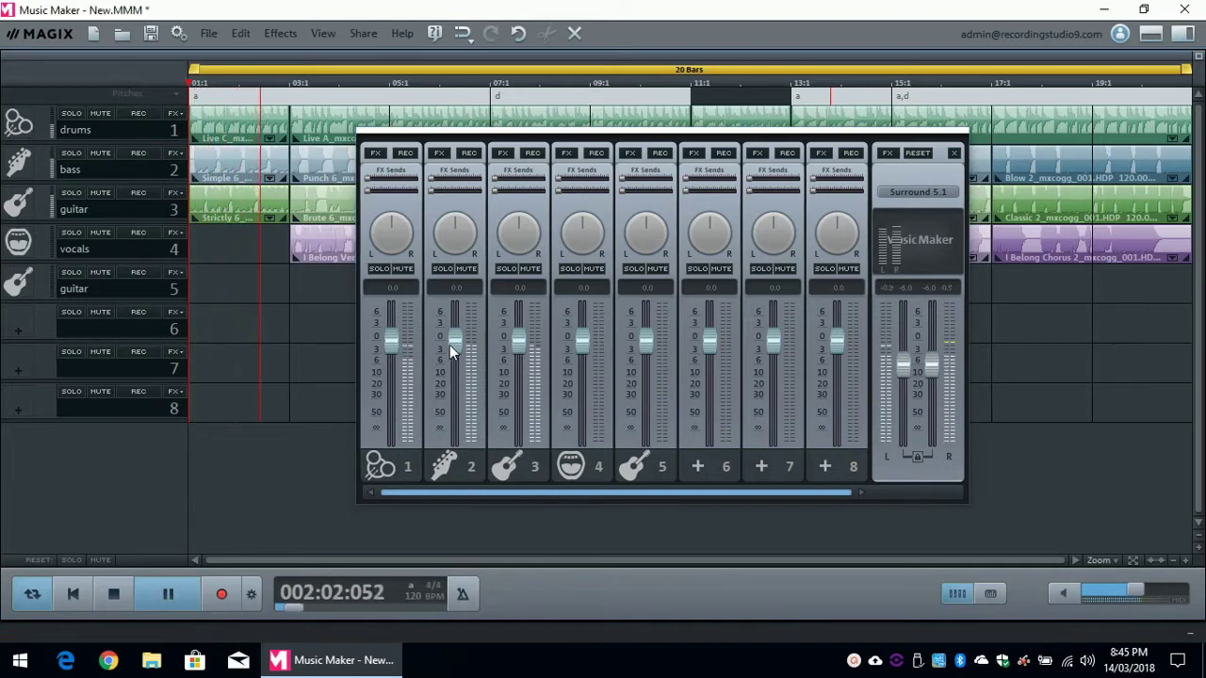
mouse_move(454, 343)
left_mouse_down()
mouse_move(458, 408)
mouse_move(460, 362)
left_mouse_up()
left_click_drag(578, 345, 521, 374)
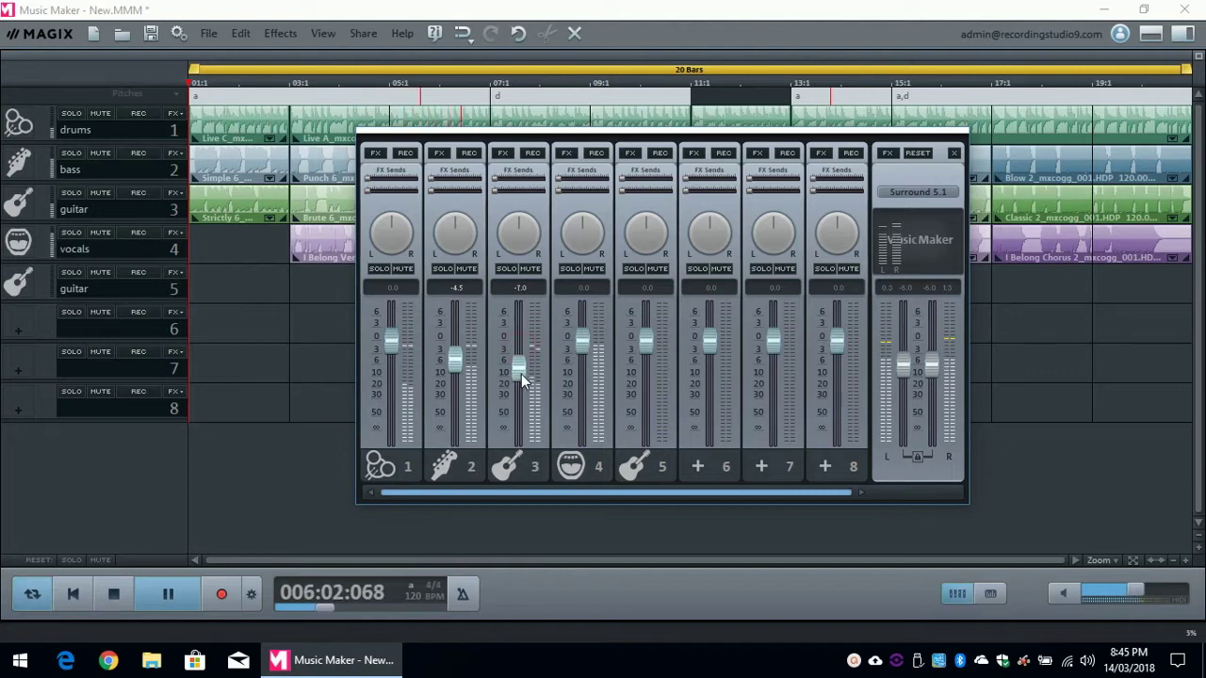
left_click_drag(451, 359, 453, 354)
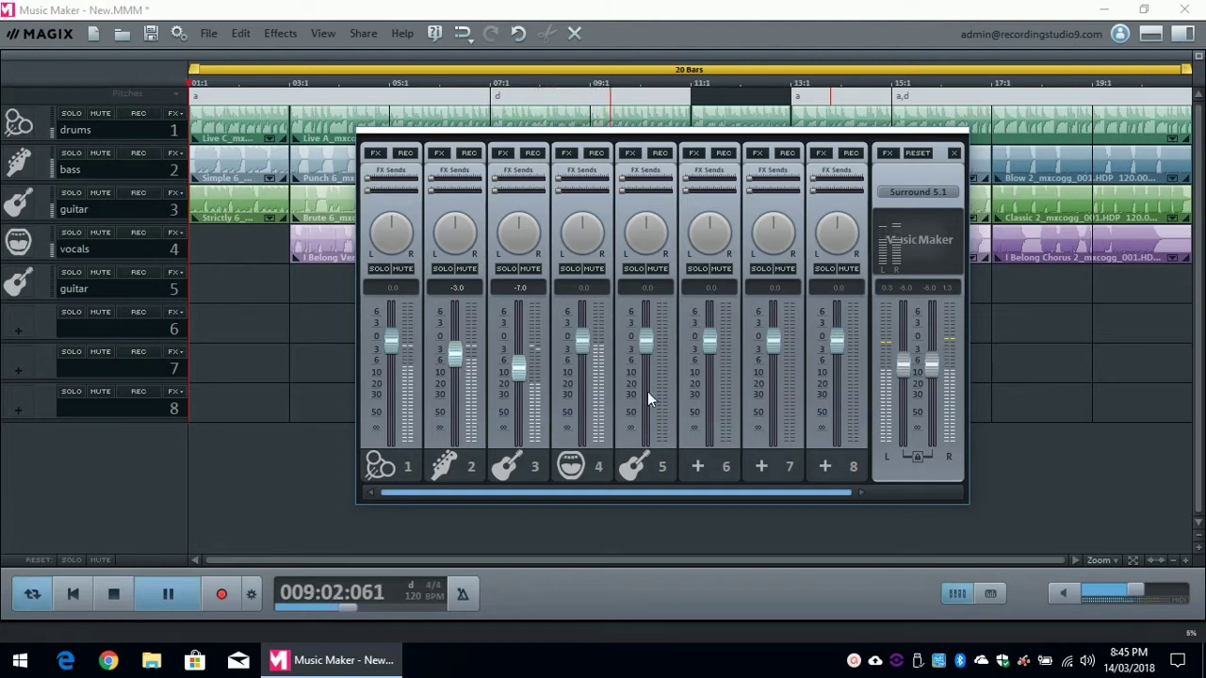
- Pan the track 5 guitar to the left and the vocals slightly to the right, and halt playback
left_click_drag(580, 223, 512, 289)
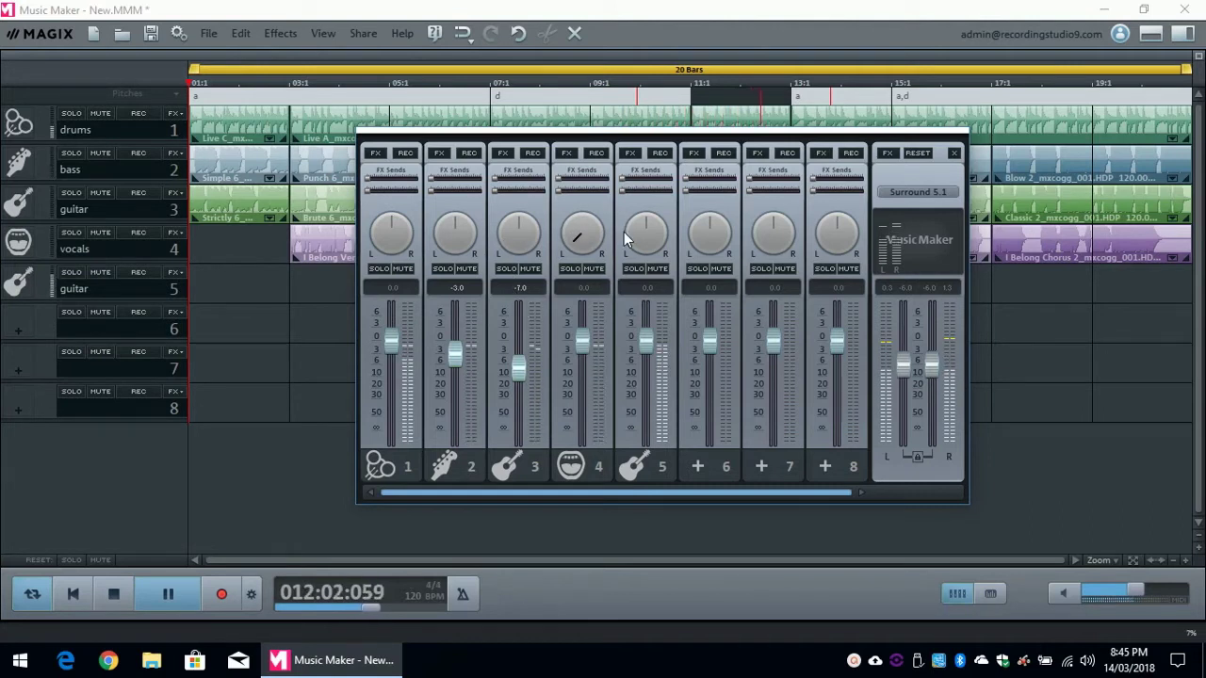
left_click_drag(643, 220, 639, 226)
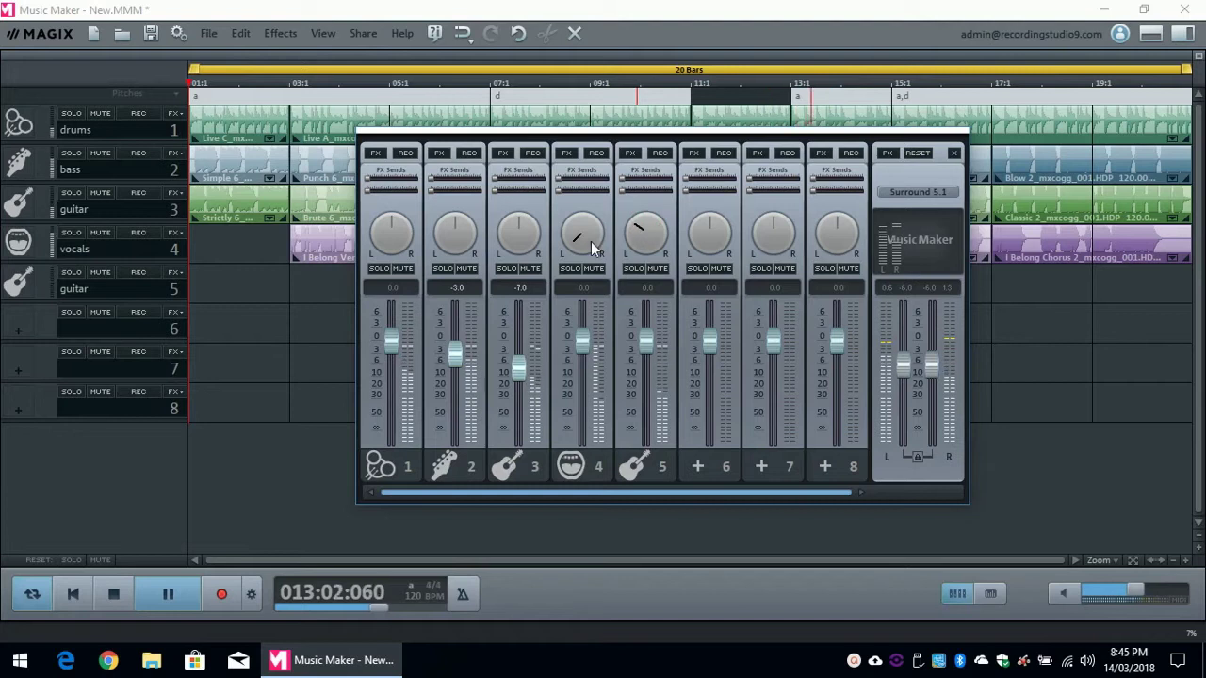
mouse_move(570, 241)
left_mouse_down()
mouse_move(601, 224)
mouse_move(603, 238)
mouse_move(598, 211)
mouse_move(554, 225)
mouse_move(587, 226)
left_mouse_up()
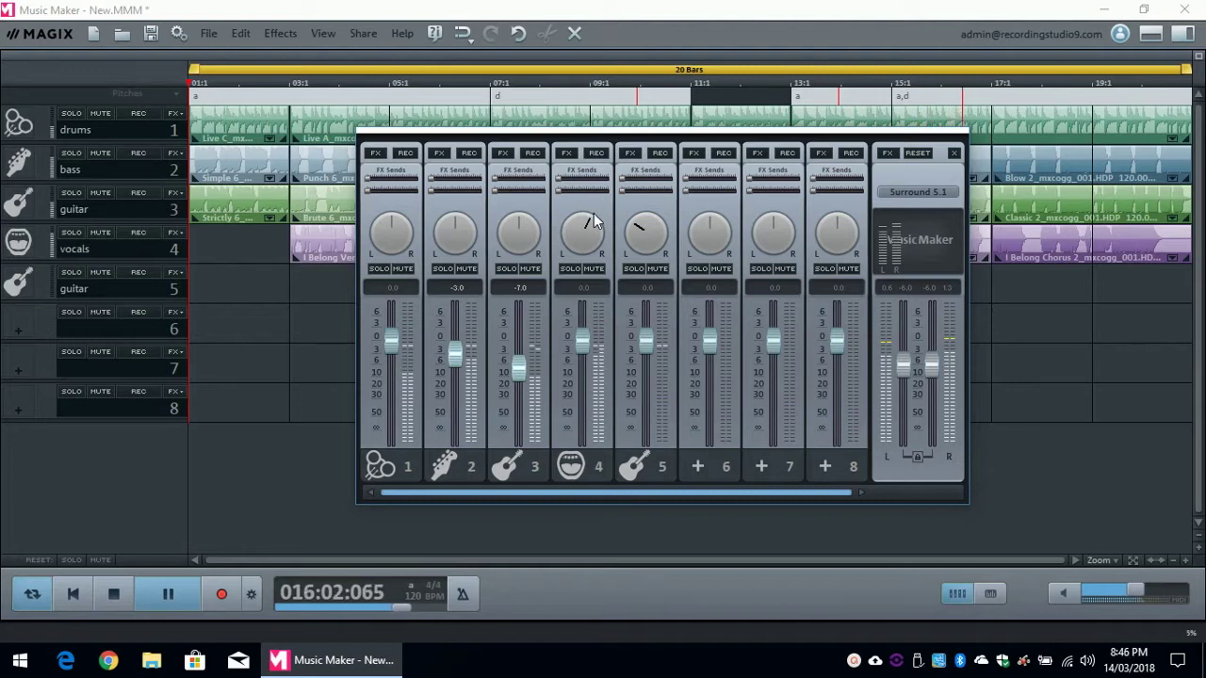
left_click(169, 592)
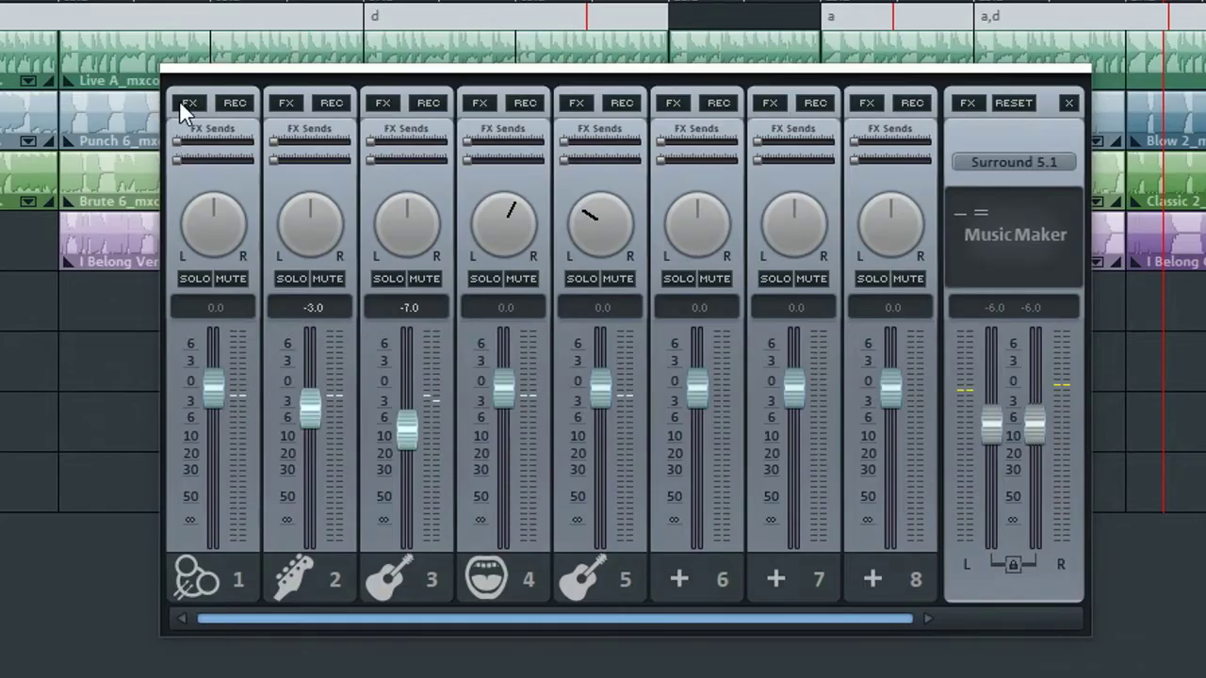
- Examine the drums track's effects and the additional effects and MAGIX plugins available for it, and close the effects window
left_click(187, 103)
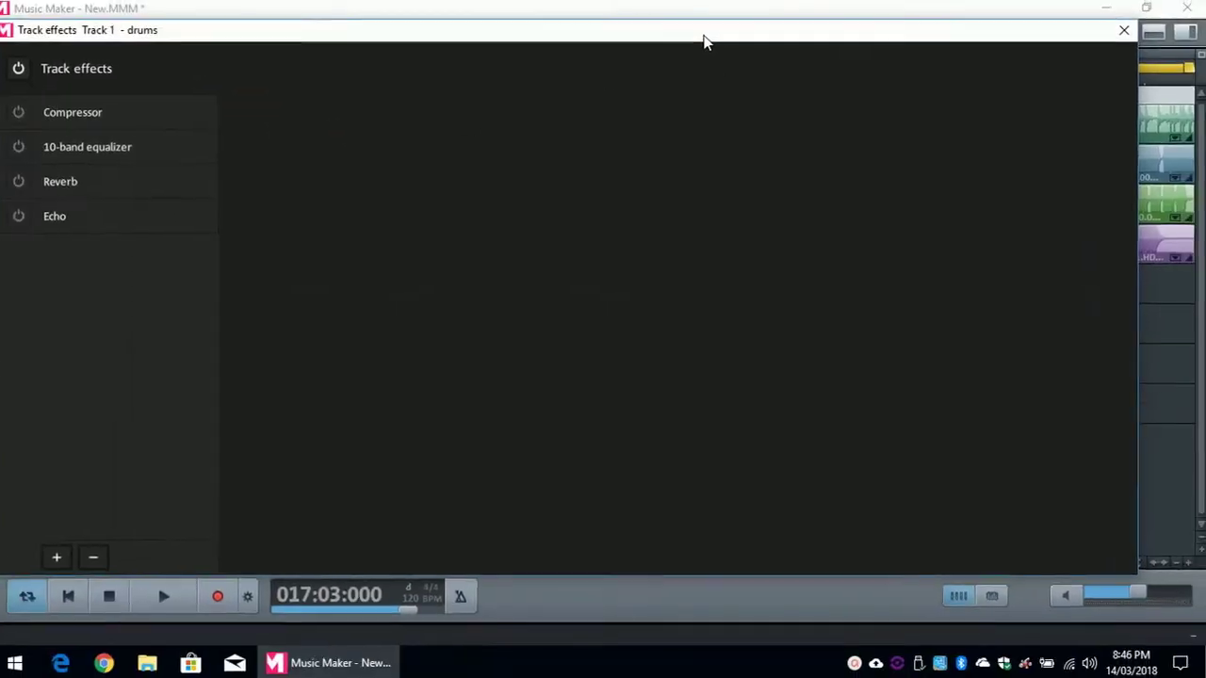
left_click_drag(705, 38, 775, 38)
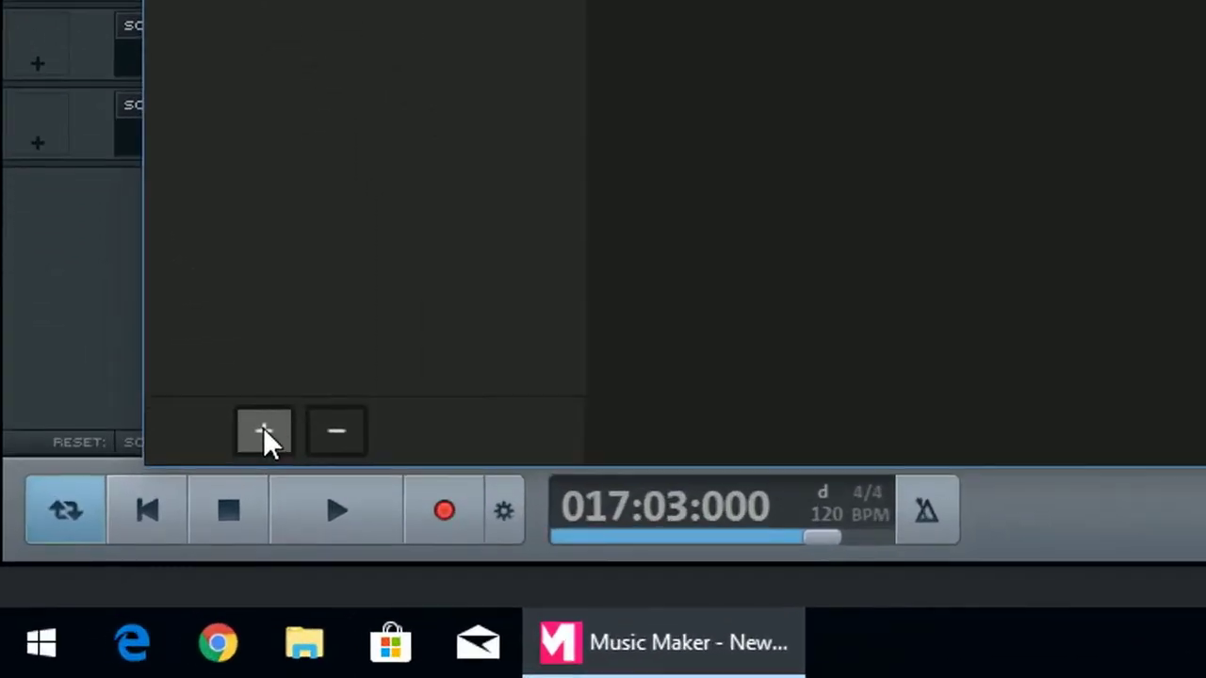
left_click(263, 427)
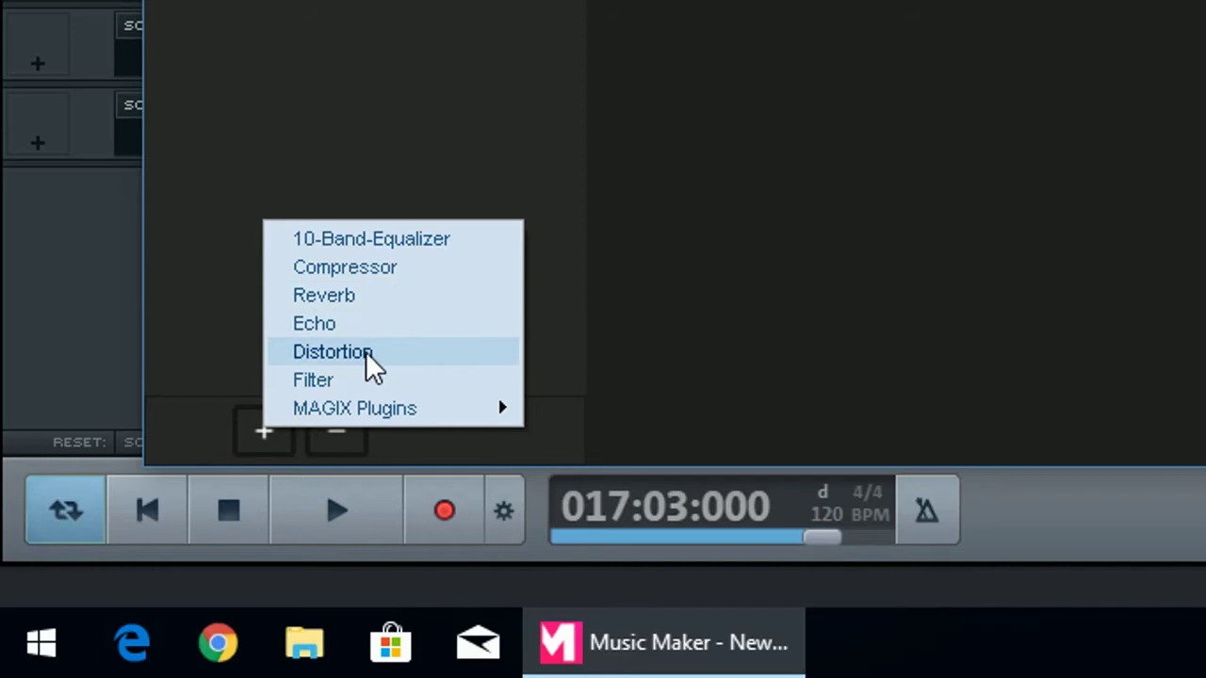
mouse_move(371, 412)
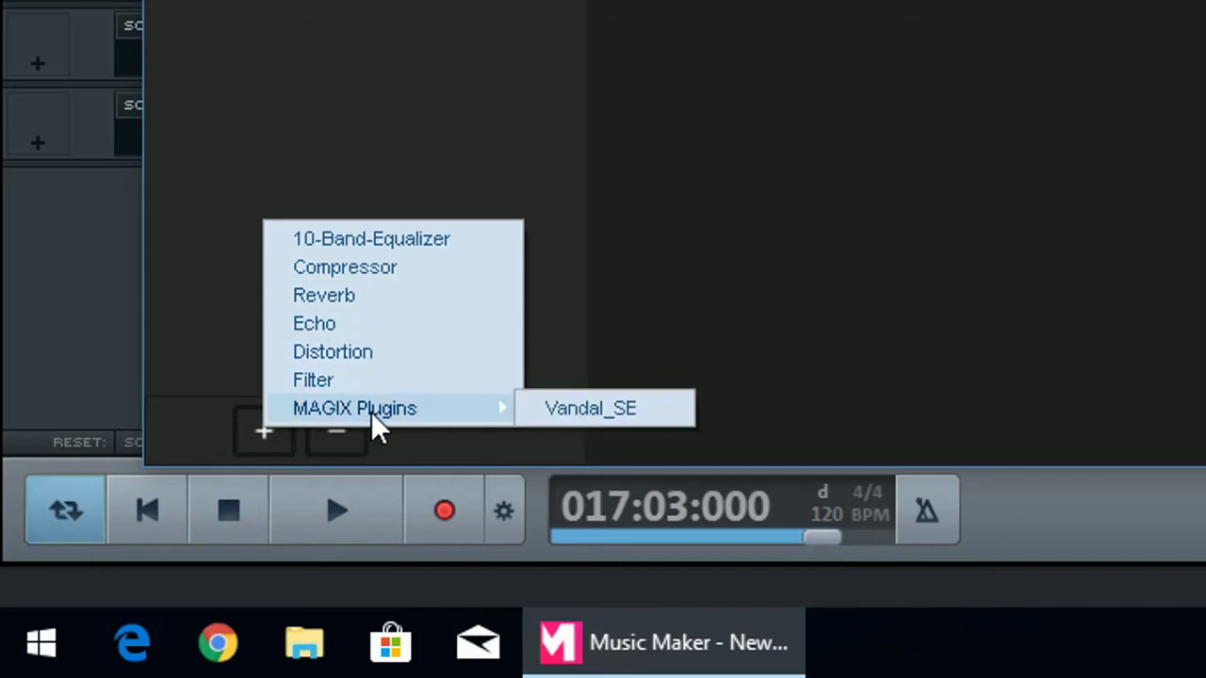
left_click(345, 52)
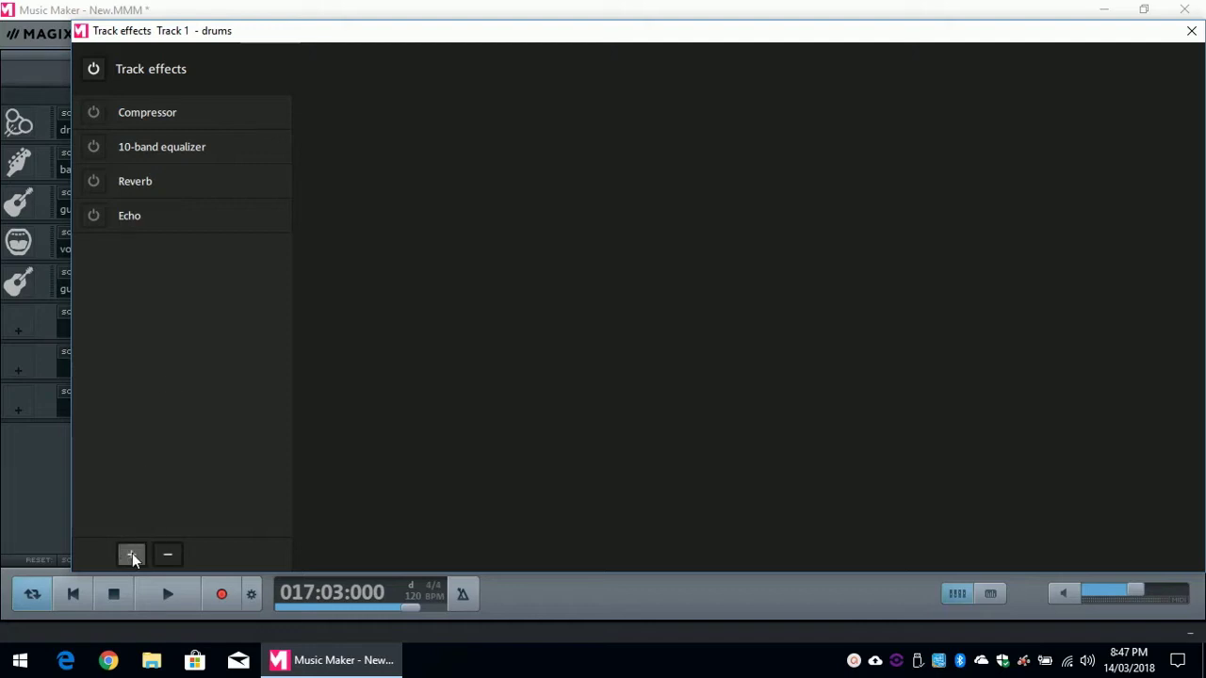
left_click(1189, 31)
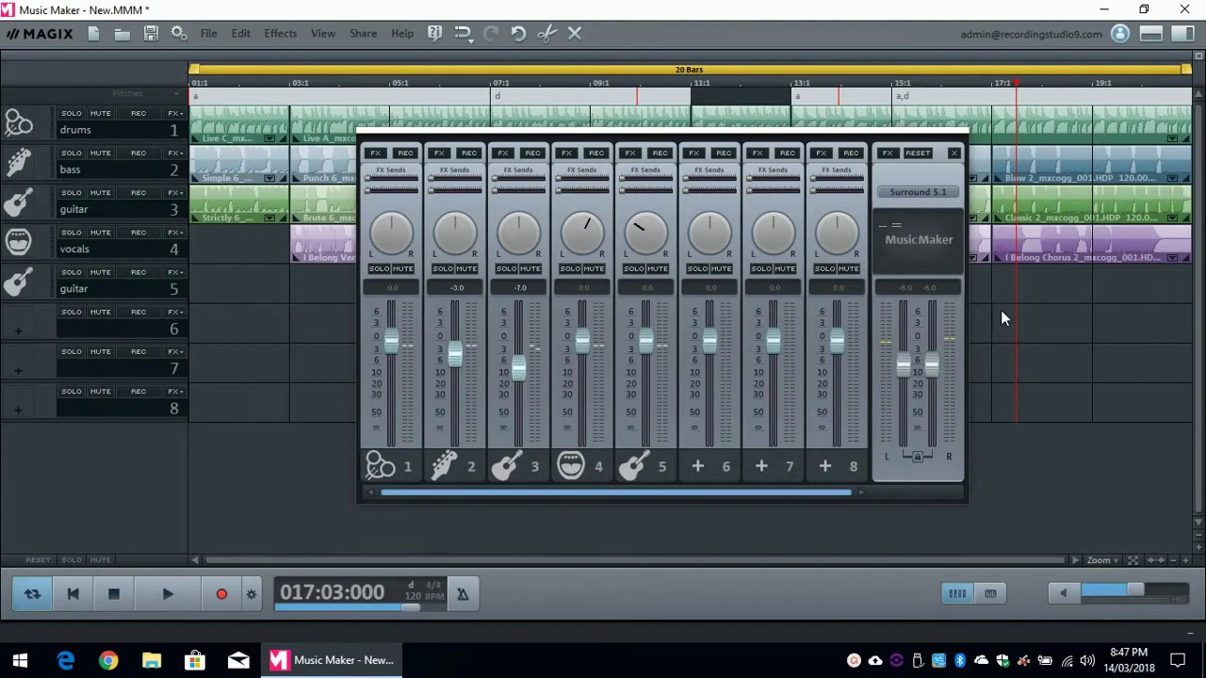
left_click(886, 154)
left_click(376, 152)
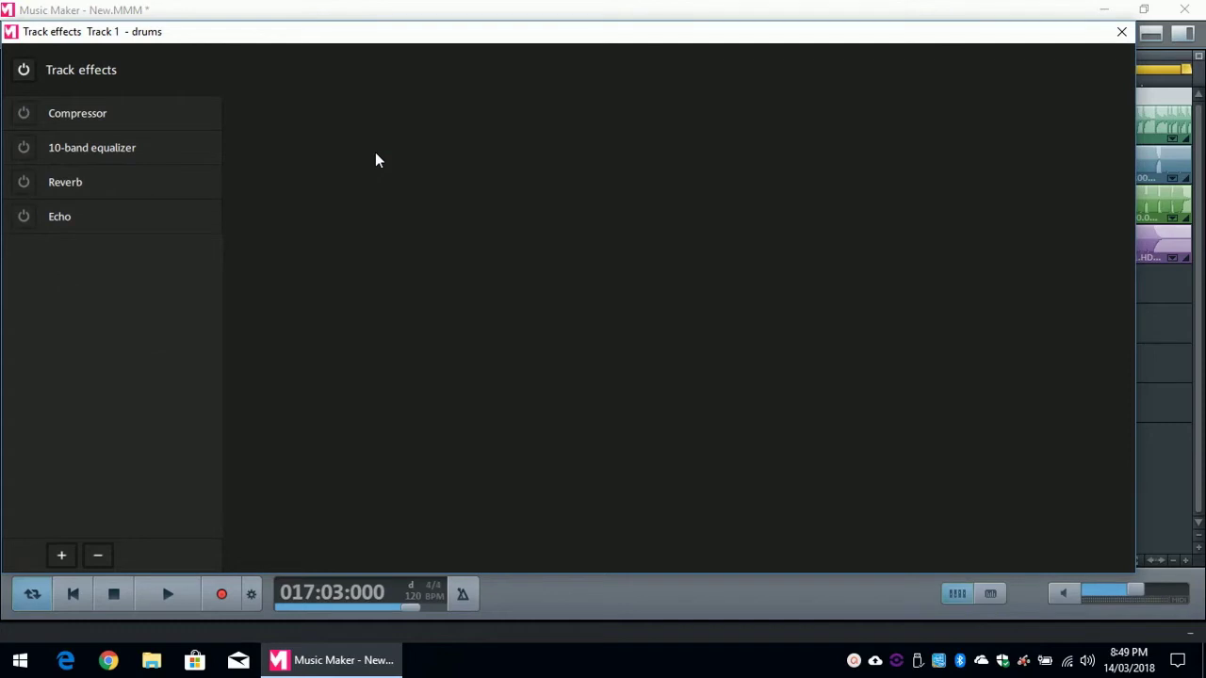
left_click(1121, 31)
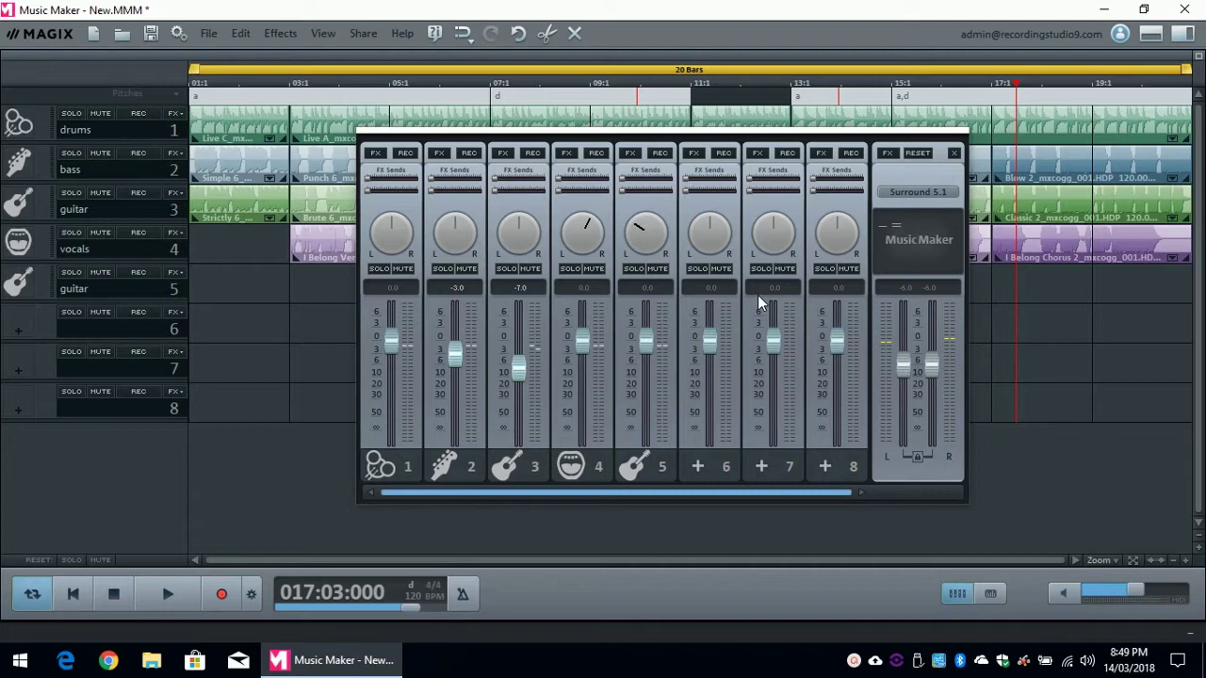
- Center and solo the vocals track, and listen to it from bar 3 with the mixer moved aside
double_click(589, 218)
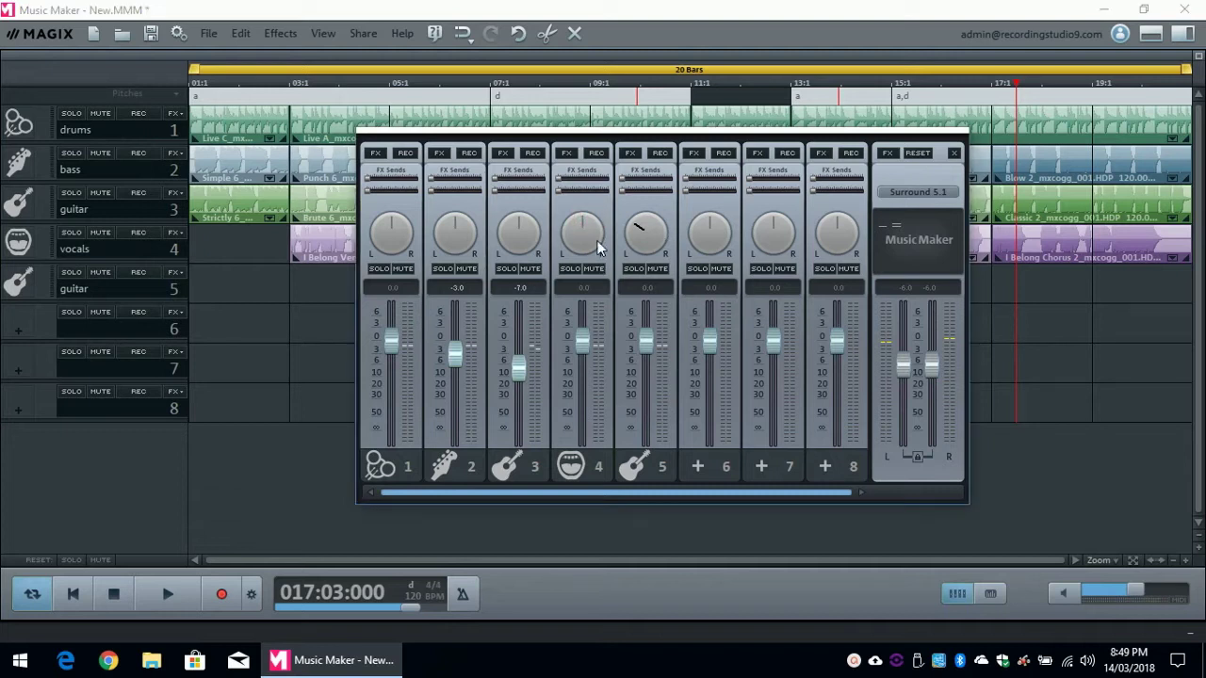
left_click(570, 268)
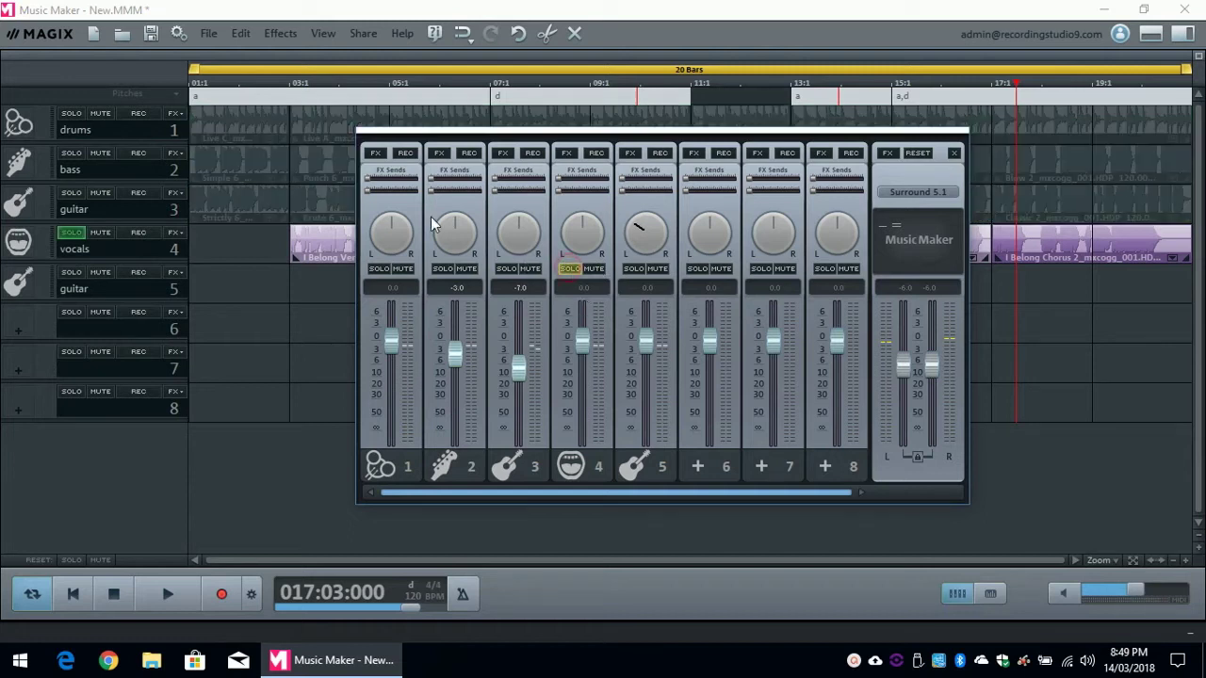
left_click(282, 87)
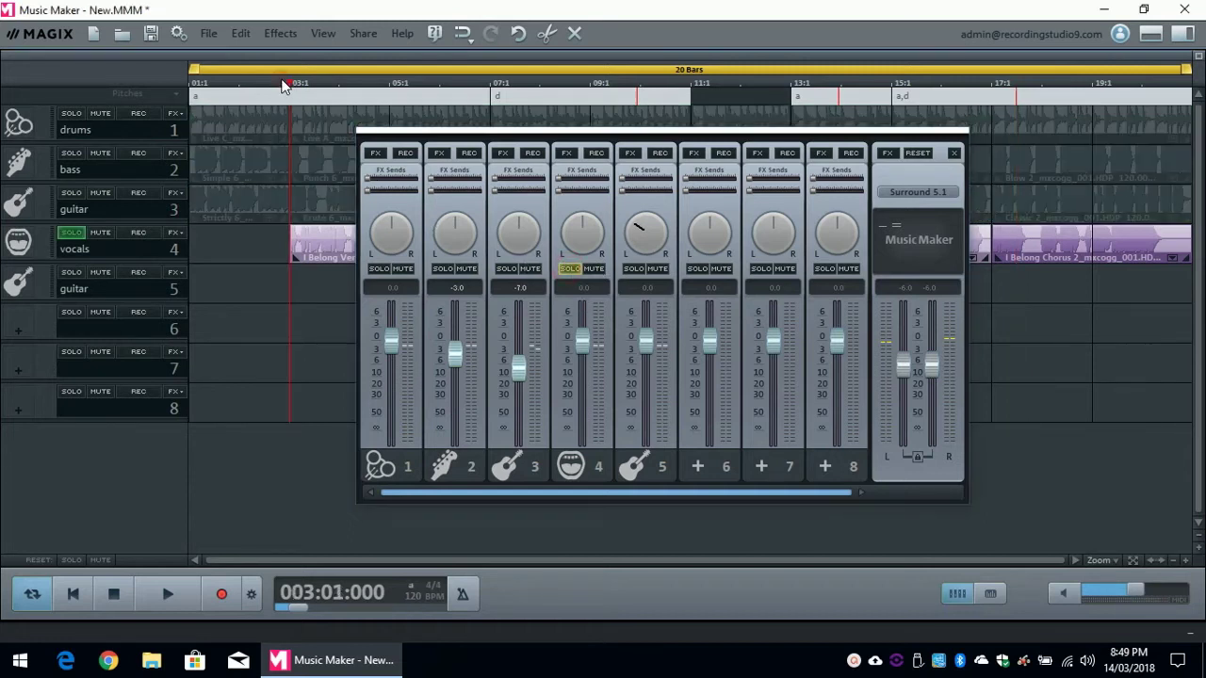
key("space")
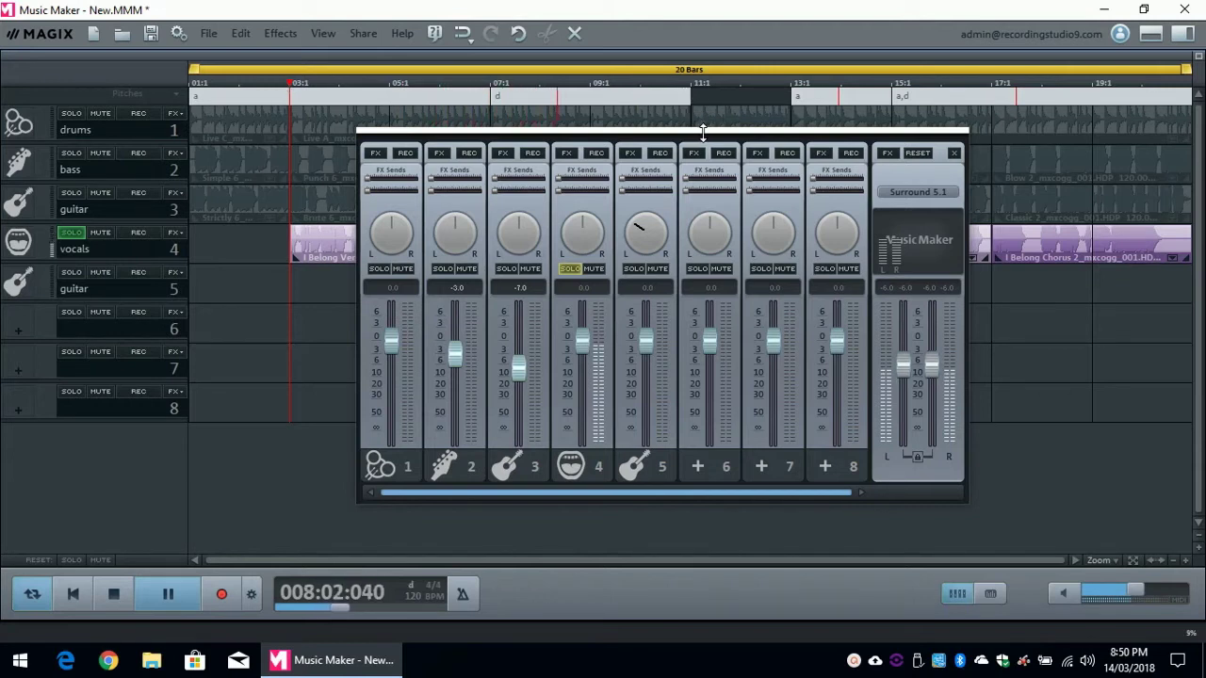
left_click_drag(906, 173, 578, 168)
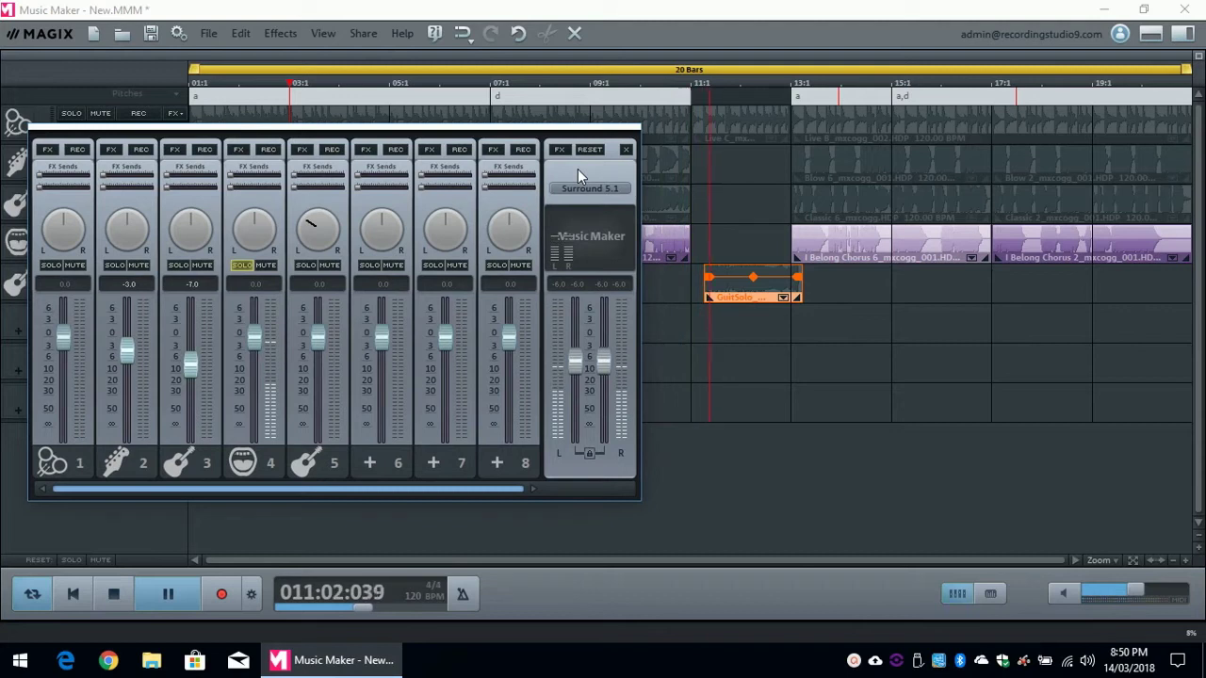
key("space")
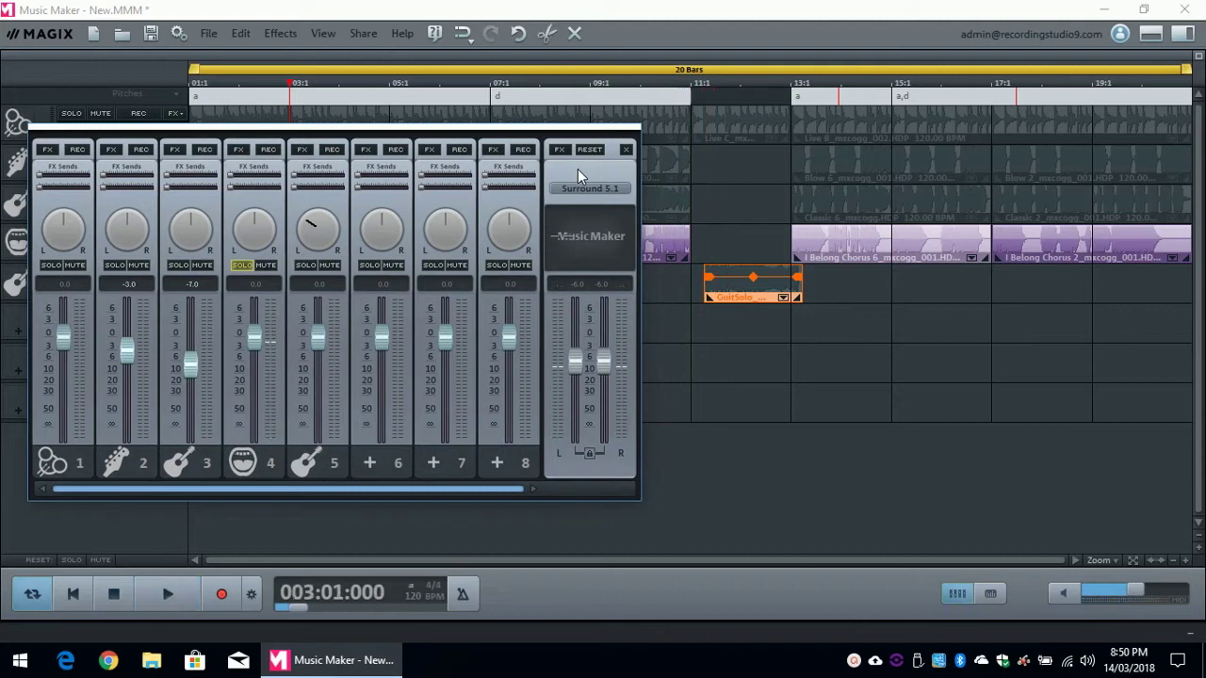
- Select the vocal clip ending at bar 11, enable the Reverb effect on the vocals track and close its effects window
left_click(686, 255)
mouse_move(688, 254)
left_mouse_down()
mouse_move(761, 256)
mouse_move(693, 256)
left_mouse_up()
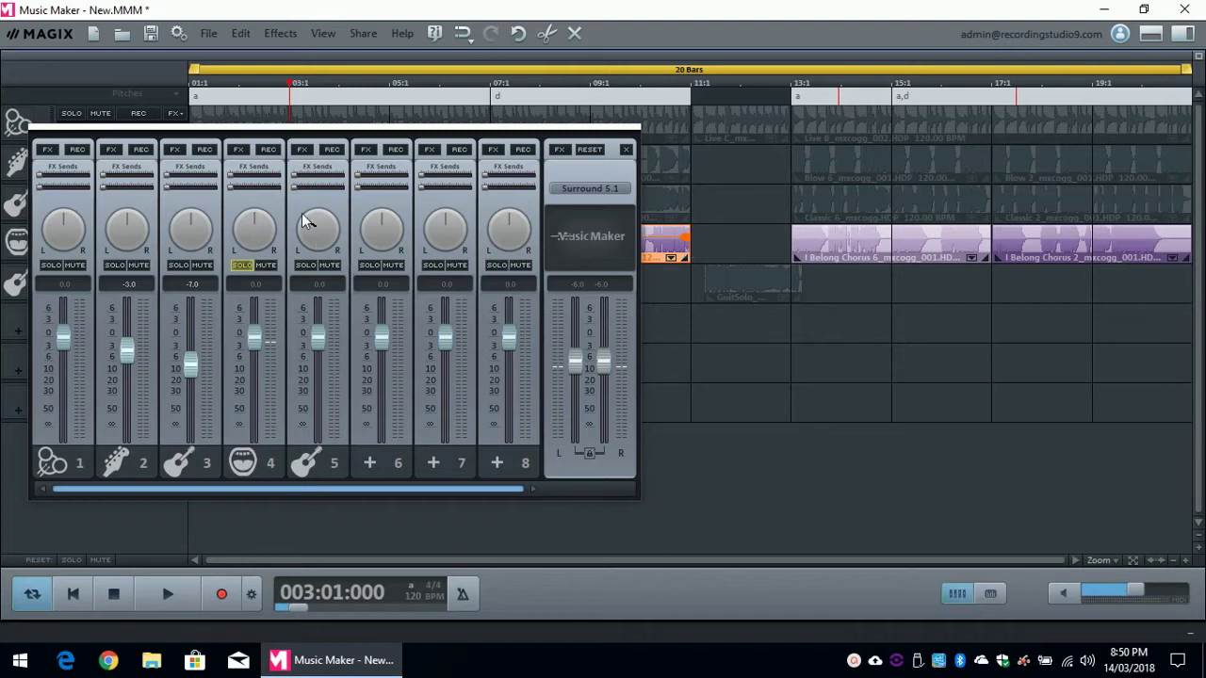
left_click(239, 154)
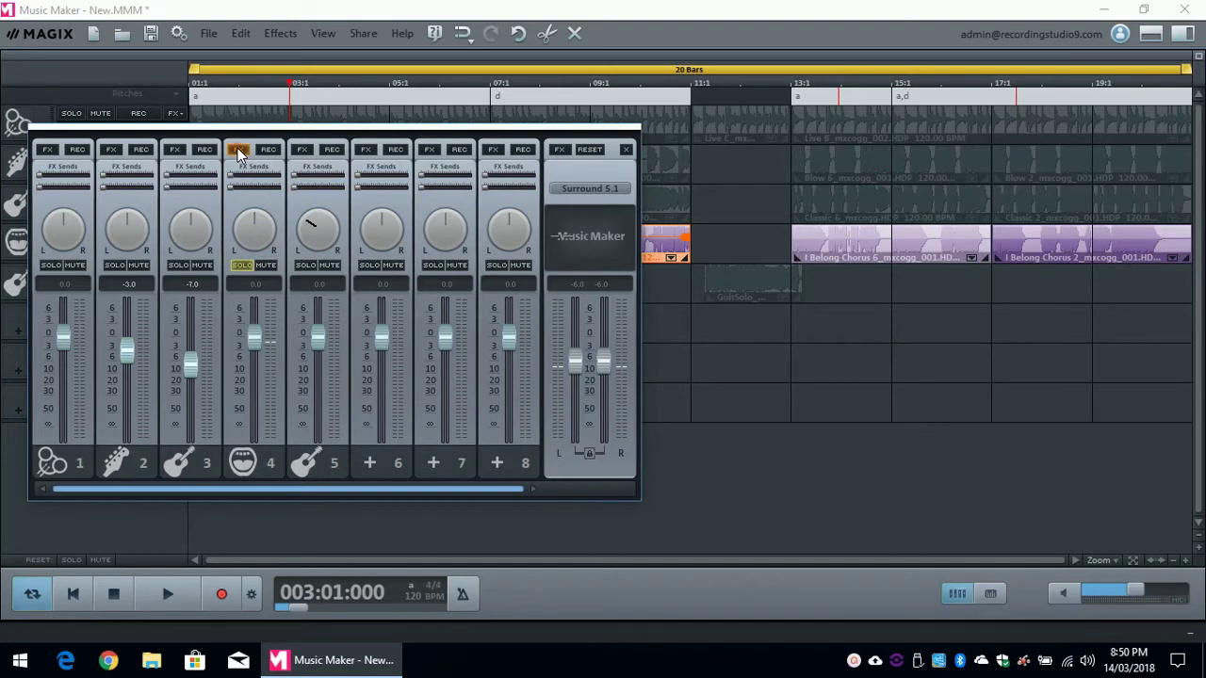
left_click(25, 183)
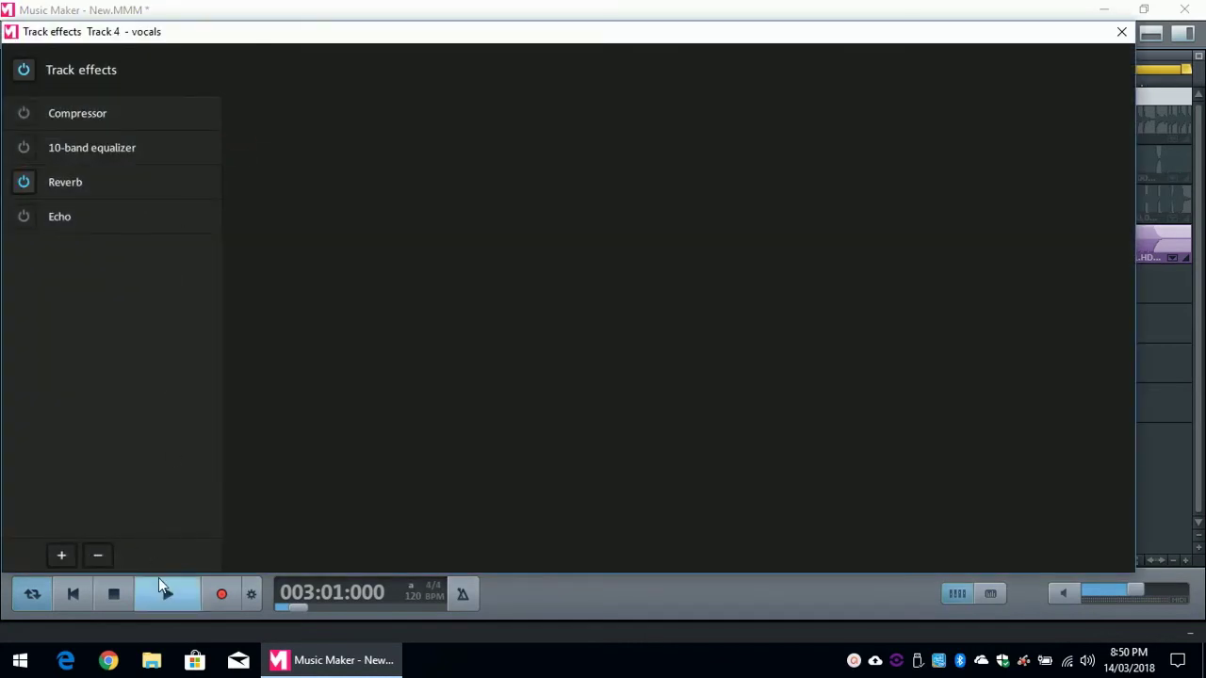
left_click(1120, 33)
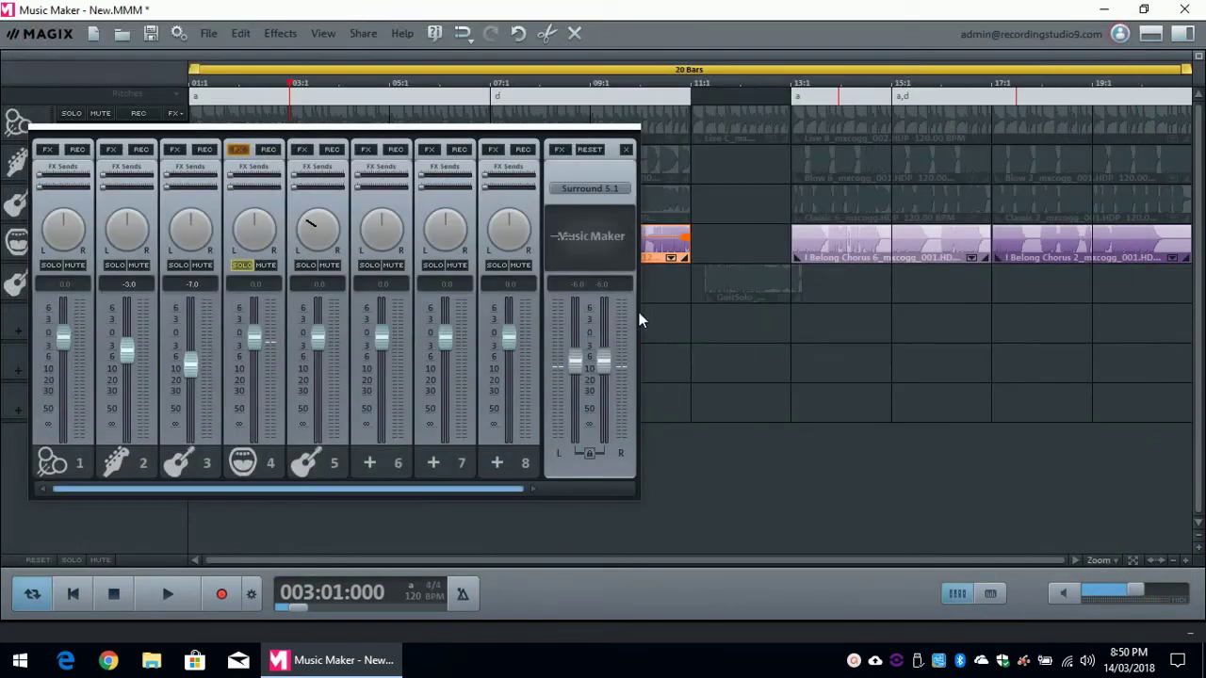
- Play the soloed vocals from position 009:04 to hear the reverb, and stop playback
left_click(628, 86)
left_click(165, 593)
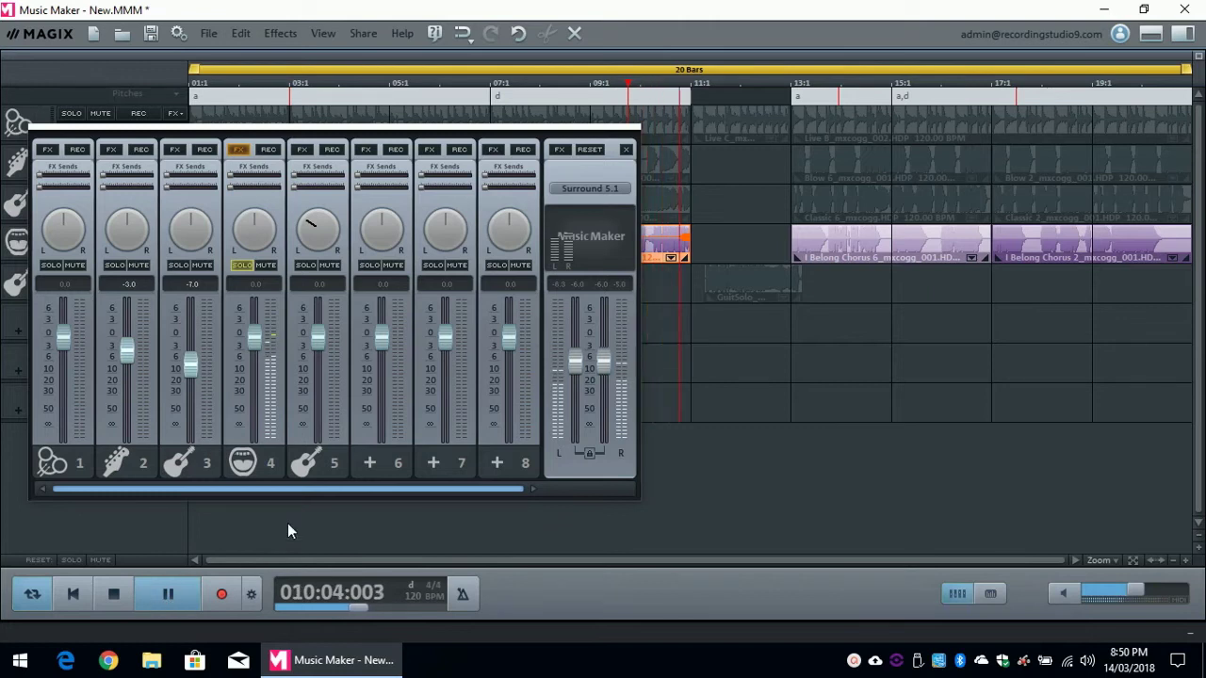
key("space")
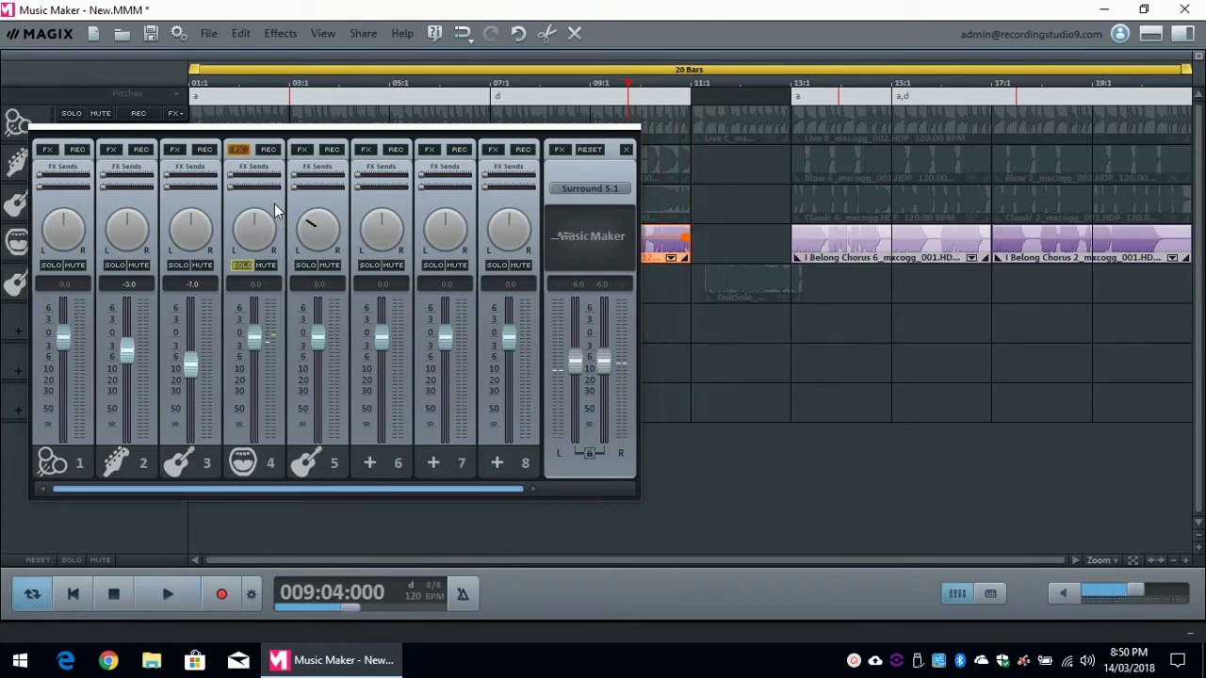
- Apply the "Voice: Large hall" Reverb preset to the vocals track, listen to it with the effects window moved aside, and close the window
left_click(239, 150)
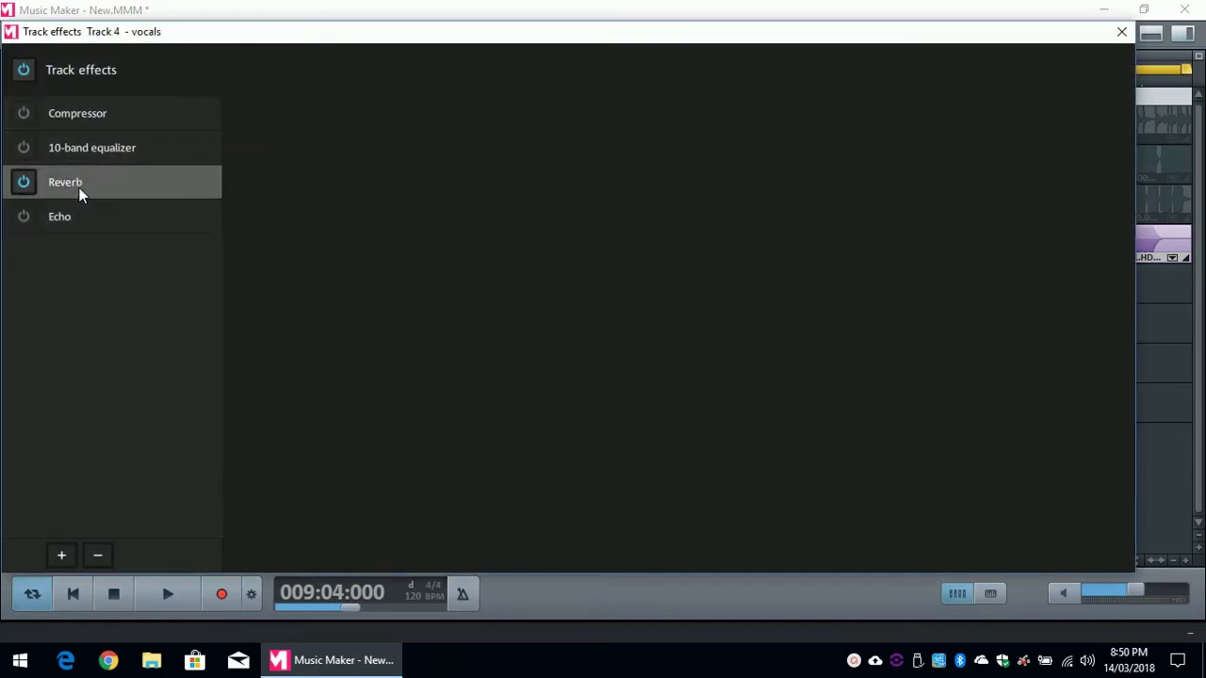
left_click(154, 186)
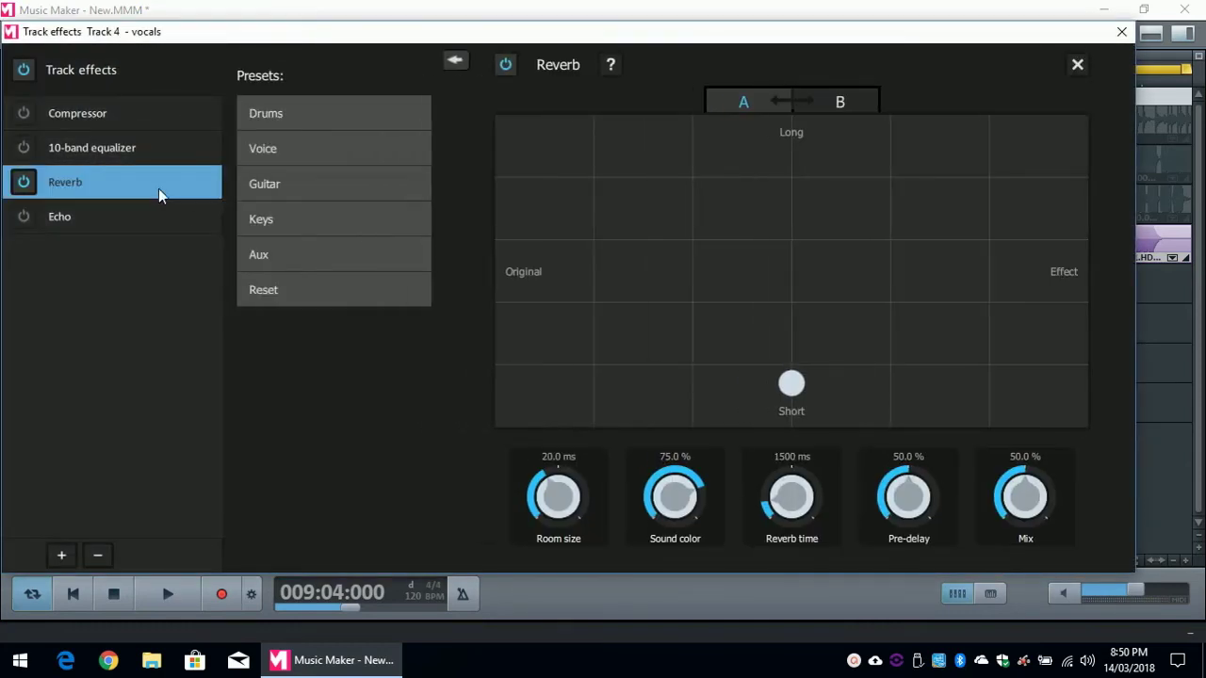
left_click(320, 151)
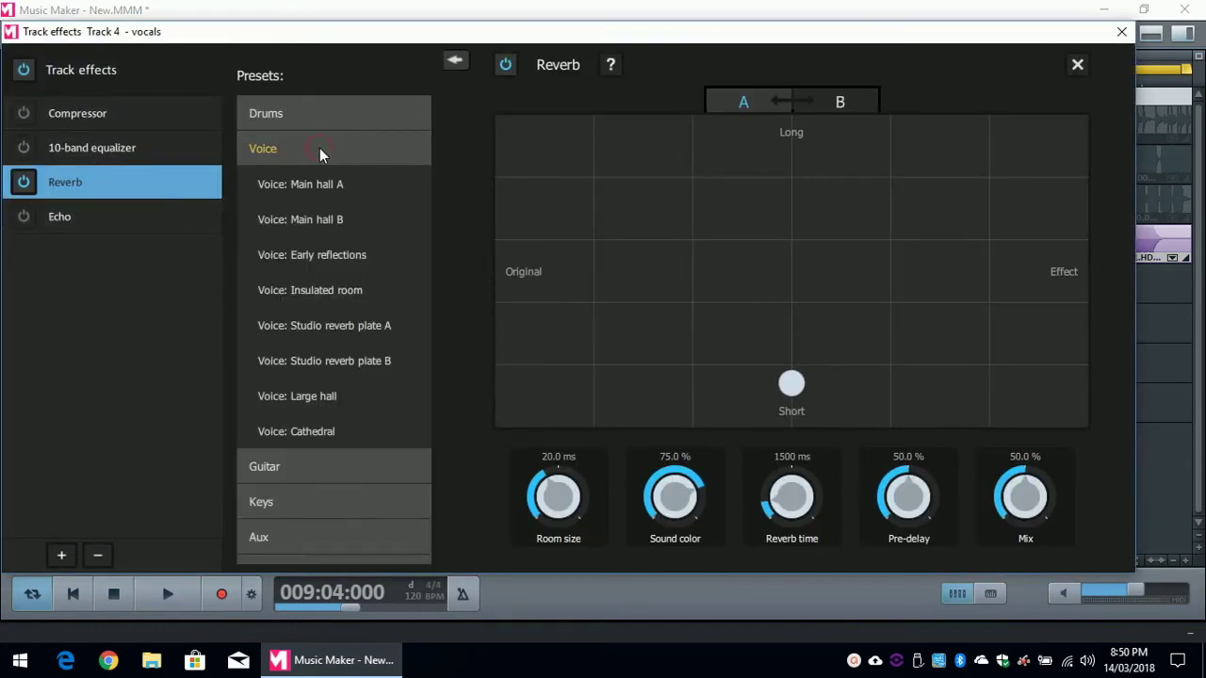
left_click(324, 396)
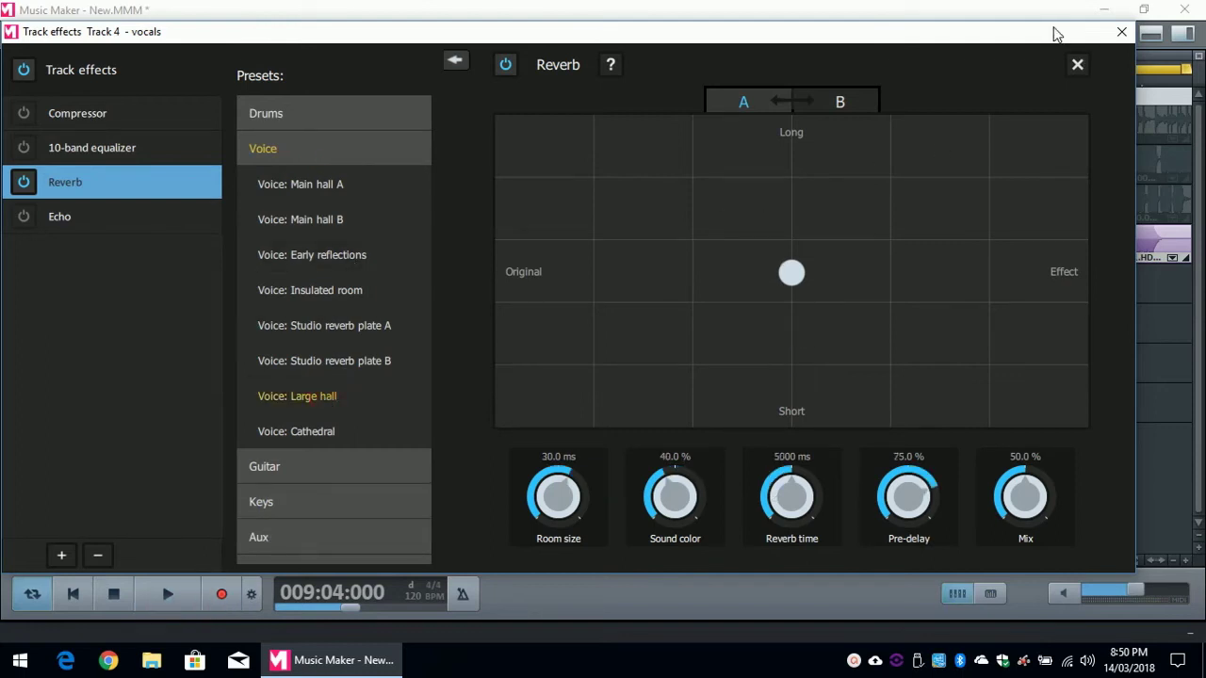
left_click_drag(1035, 49, 1041, 160)
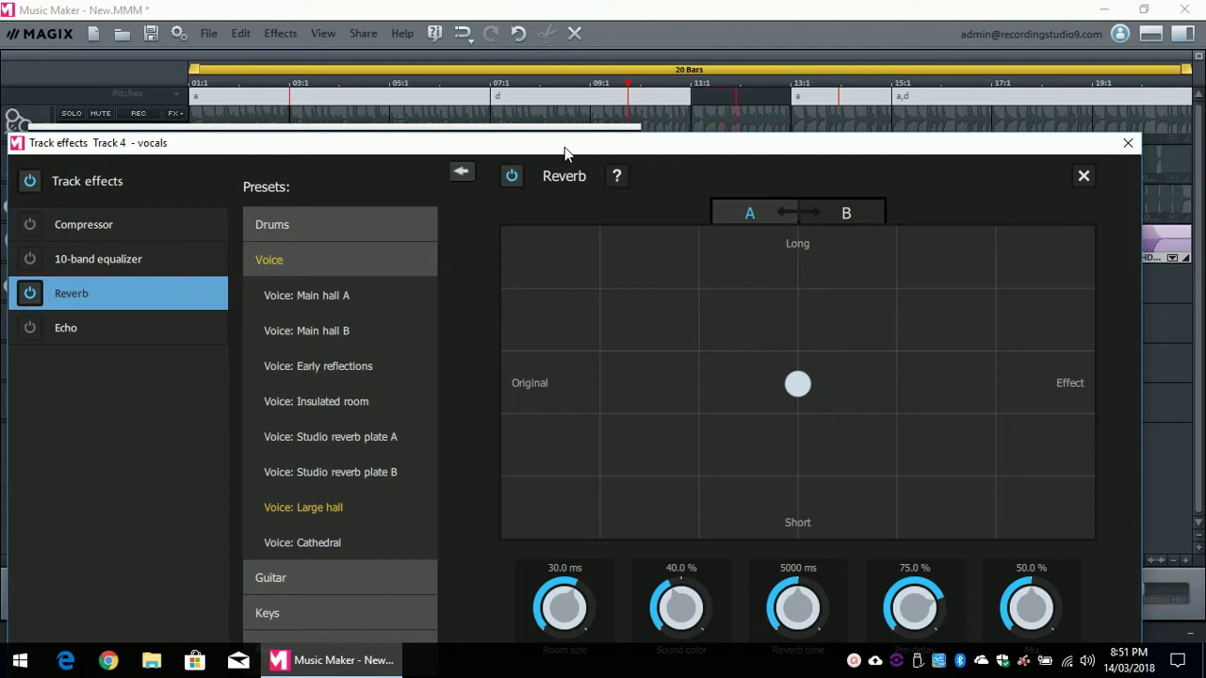
left_click_drag(1024, 150, 1032, 62)
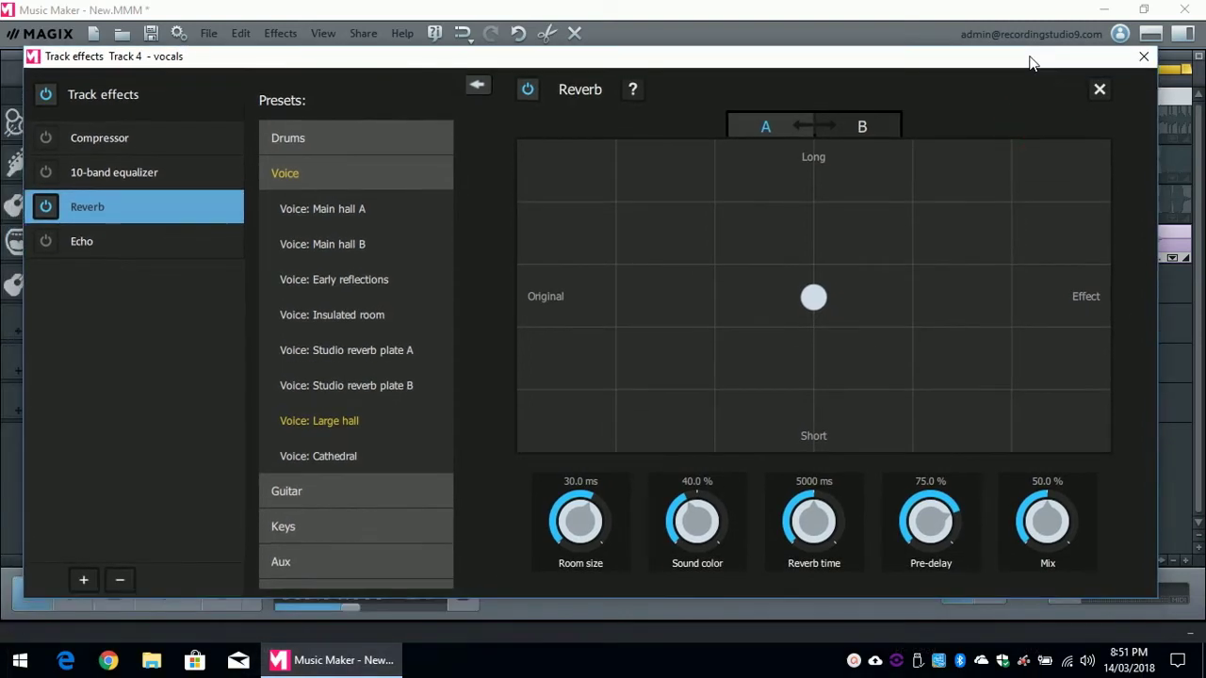
left_click(1145, 55)
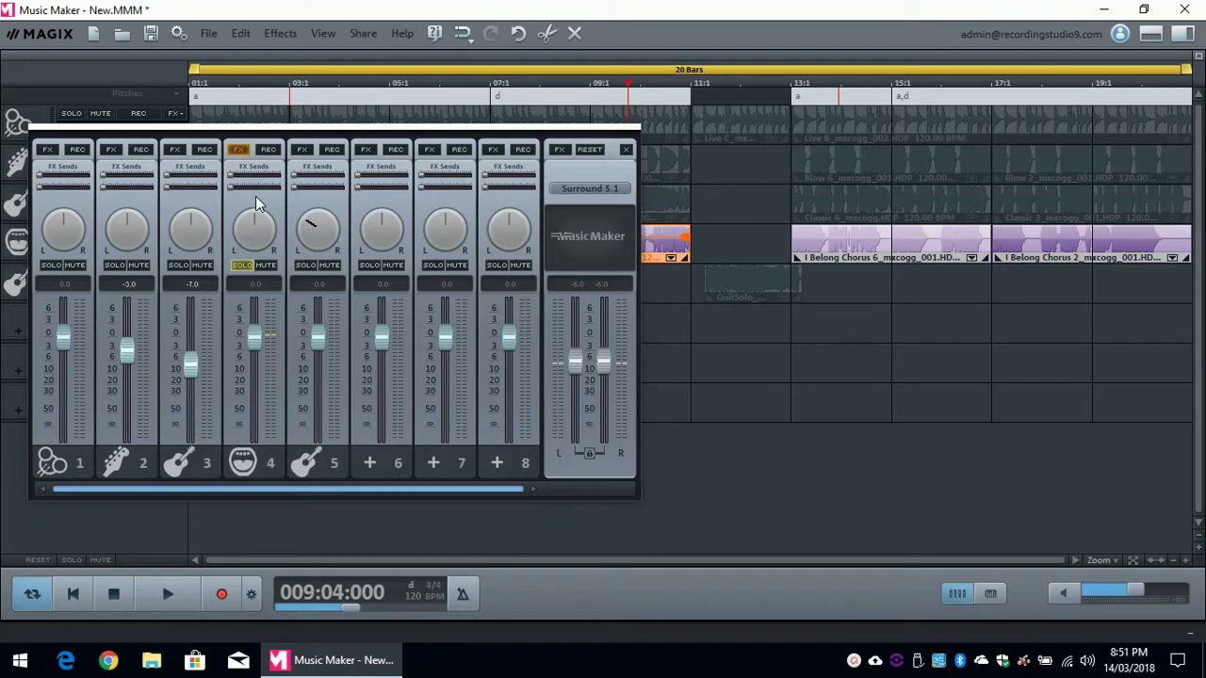
- Move the mixer to uncover the track names, switch off Reverb on the vocals track, and close its effects window
left_click_drag(584, 166, 788, 163)
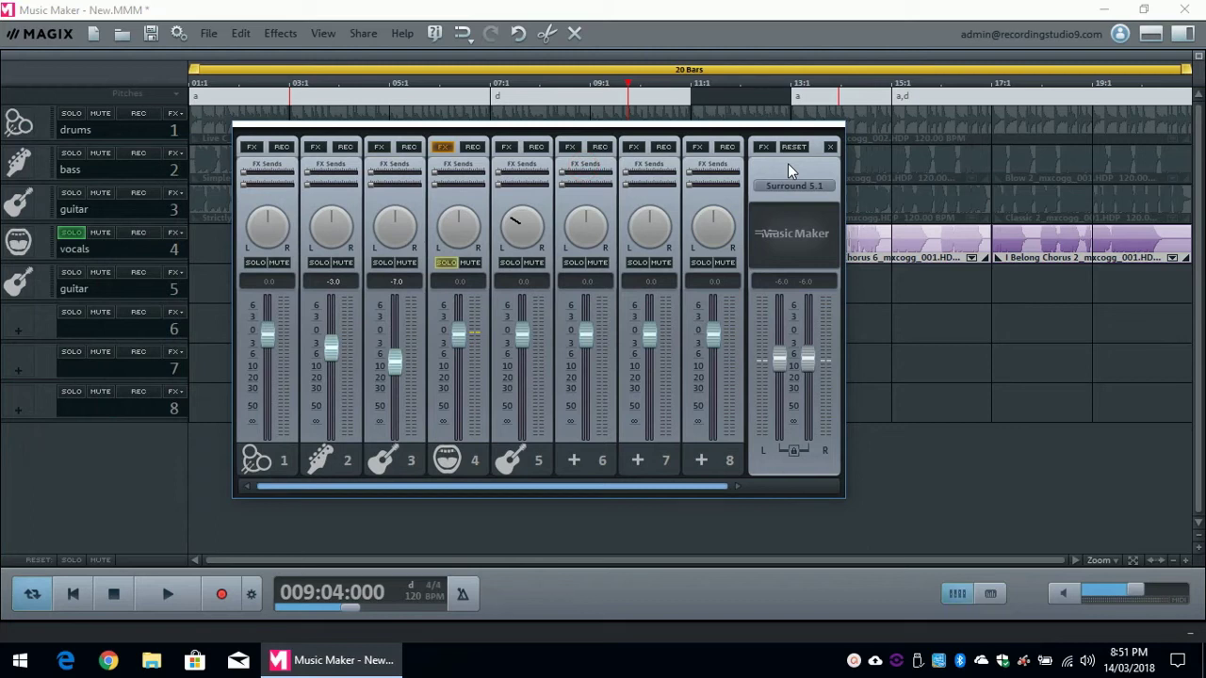
left_click(443, 147)
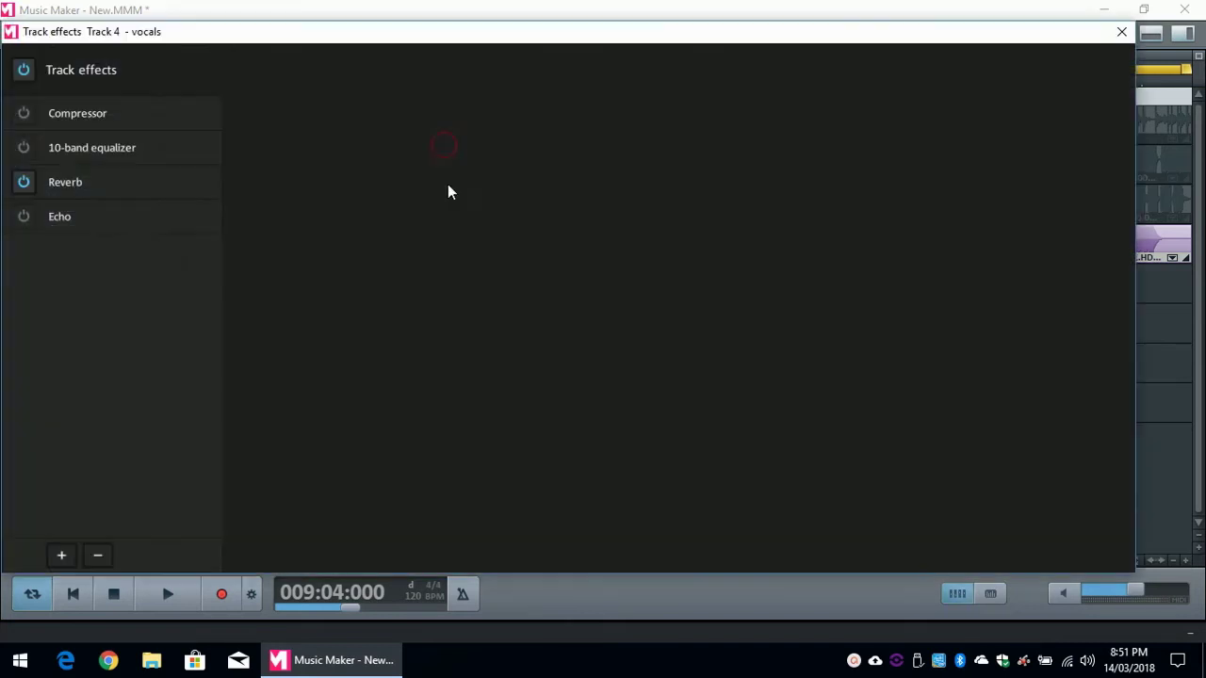
left_click(23, 184)
left_click(1122, 31)
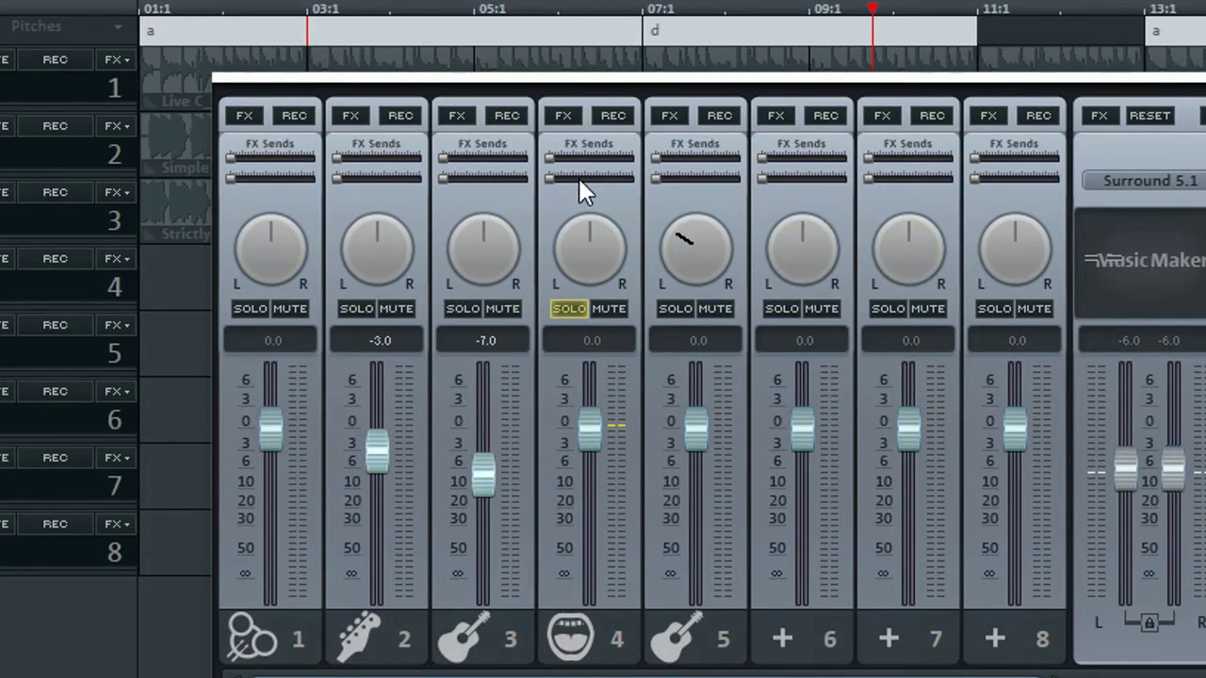
- Adjust the vocals track's two FX sends to add the FX 1 and FX 2 channels to the mixer
left_click_drag(551, 157, 562, 157)
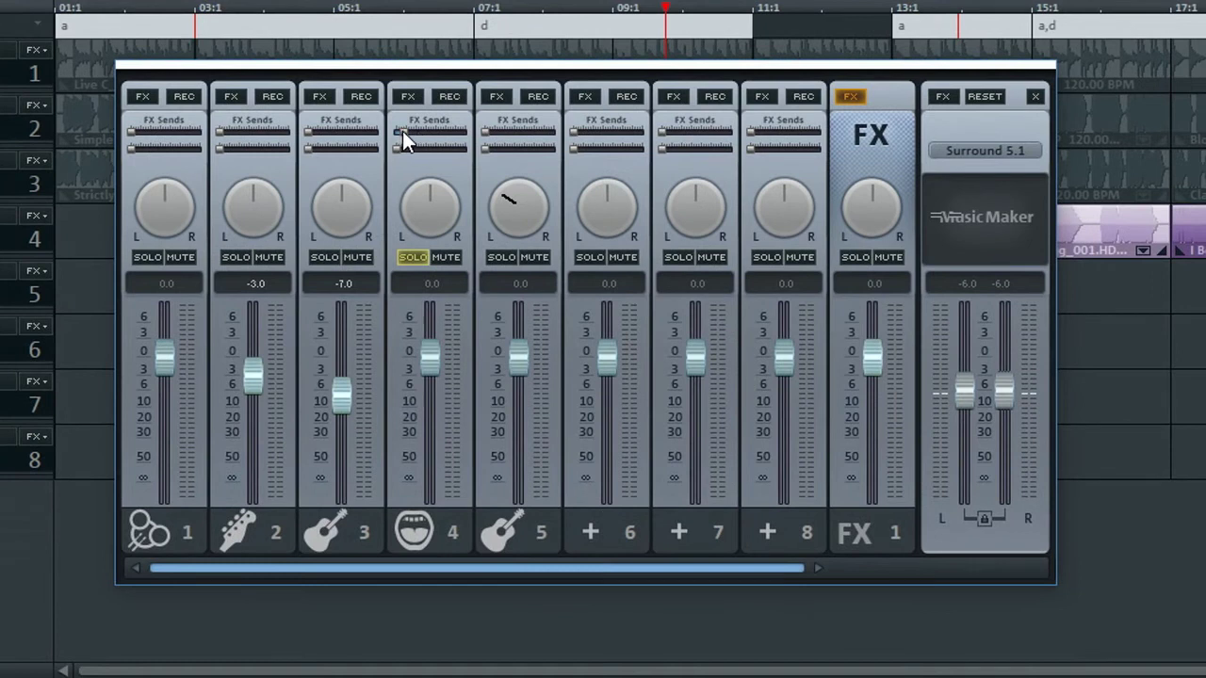
left_click_drag(430, 131, 422, 131)
left_click(421, 147)
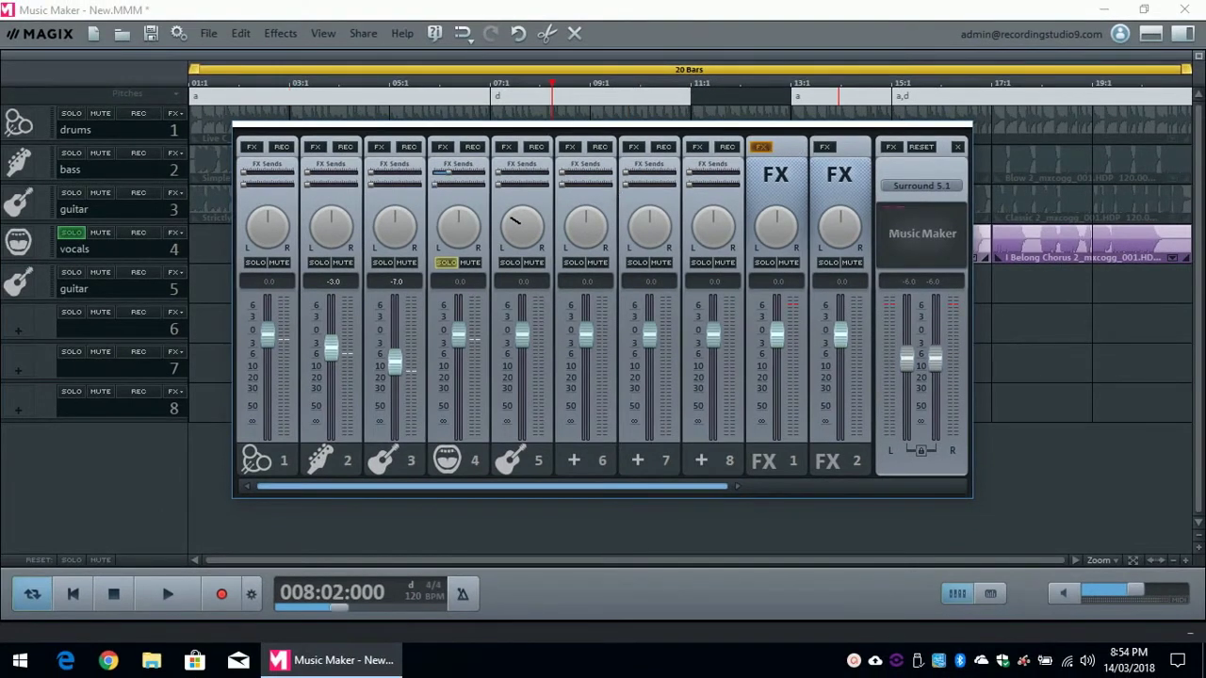
- Set the FX 1 channel's Reverb to the "Voice: Studio reverb plate B" preset and close its effects window
left_click(763, 149)
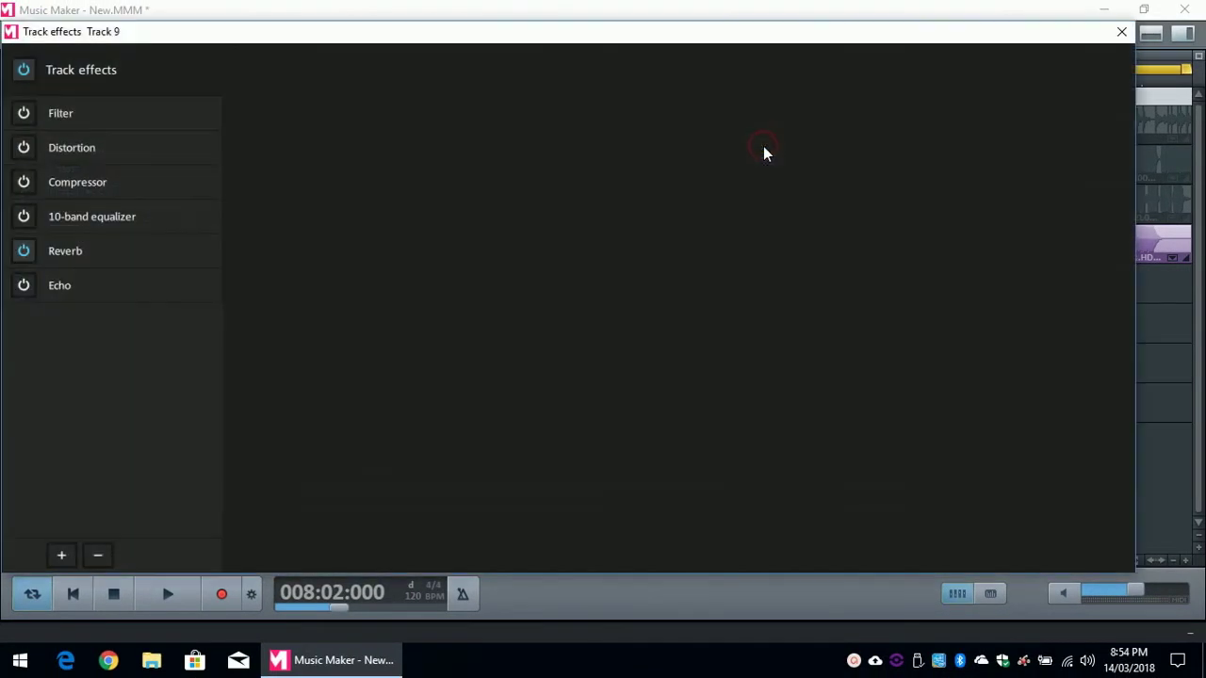
left_click(137, 249)
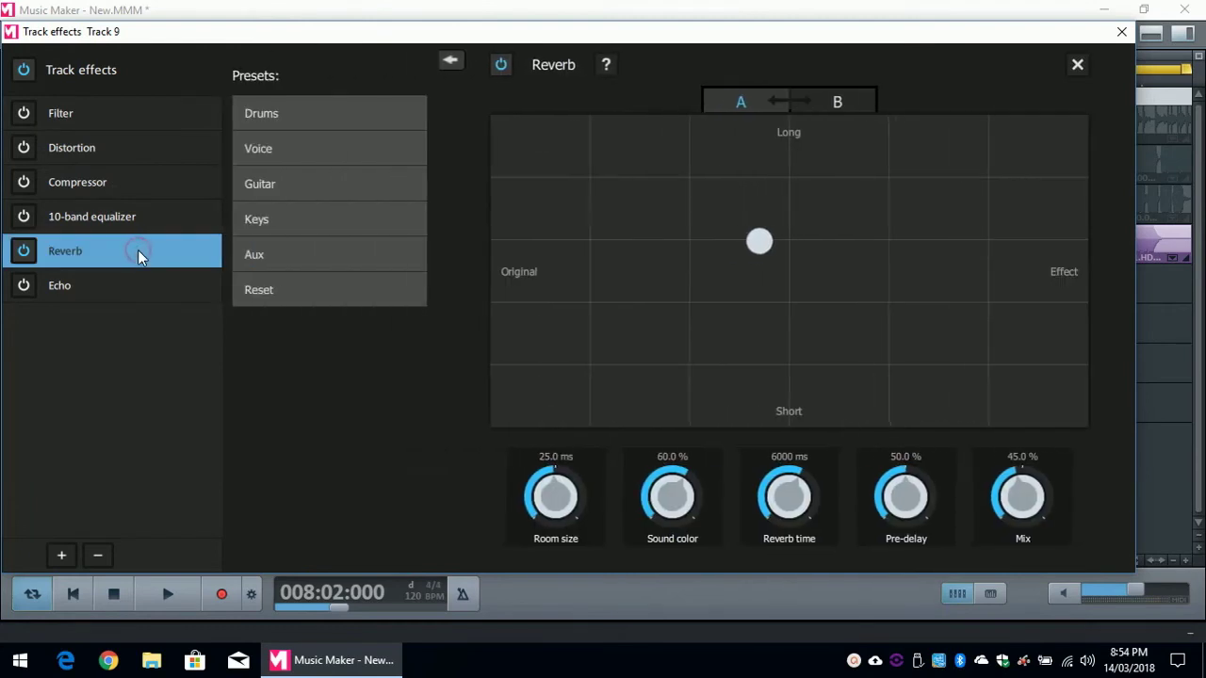
left_click(309, 149)
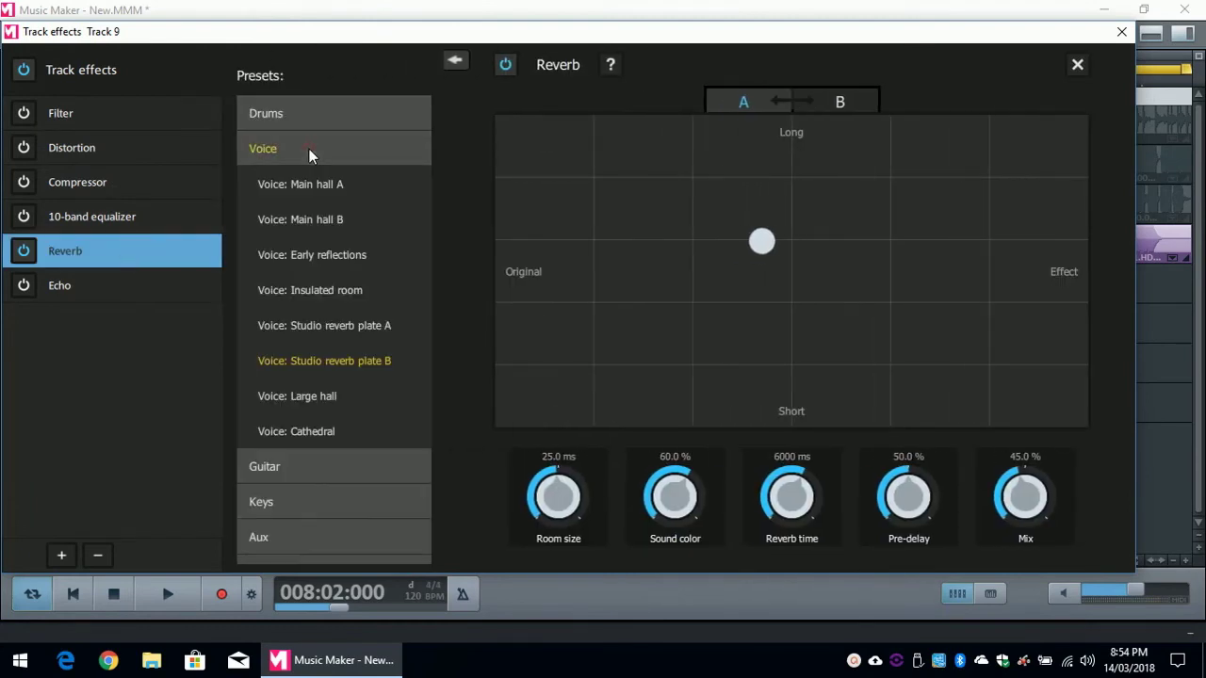
left_click(330, 359)
left_click(1123, 34)
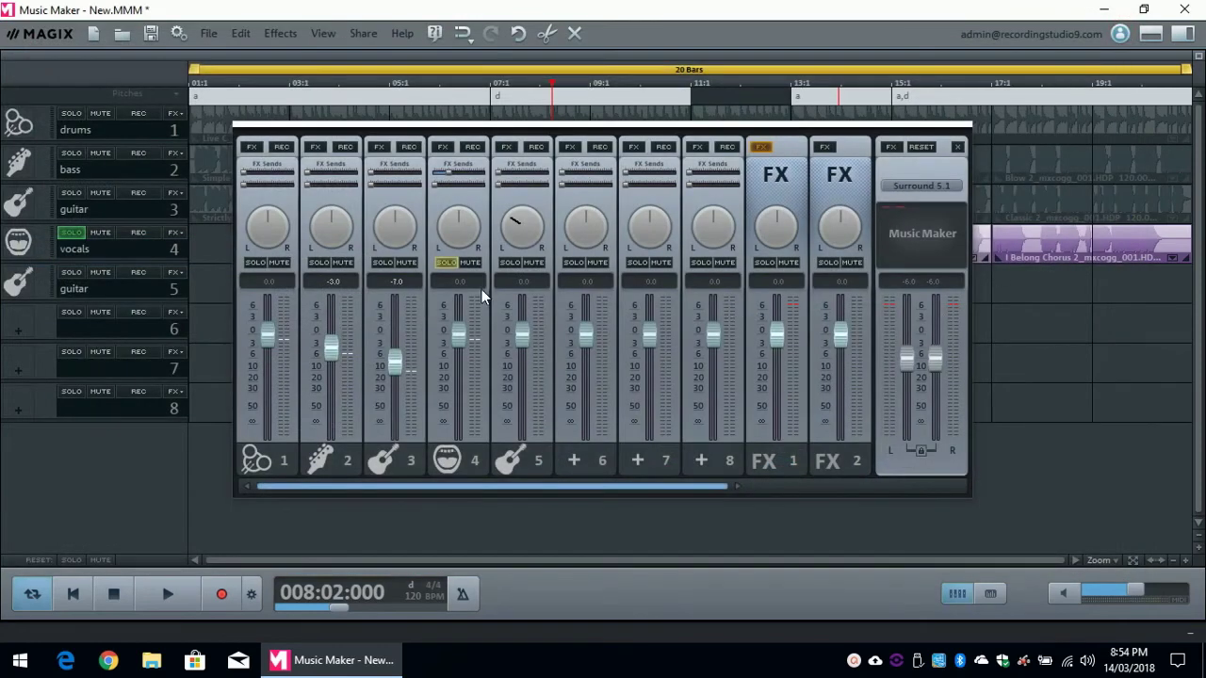
- Solo the FX 1 channel and play from 008:02 to hear the vocals with different reverb send amounts, and stop playback
left_click(763, 262)
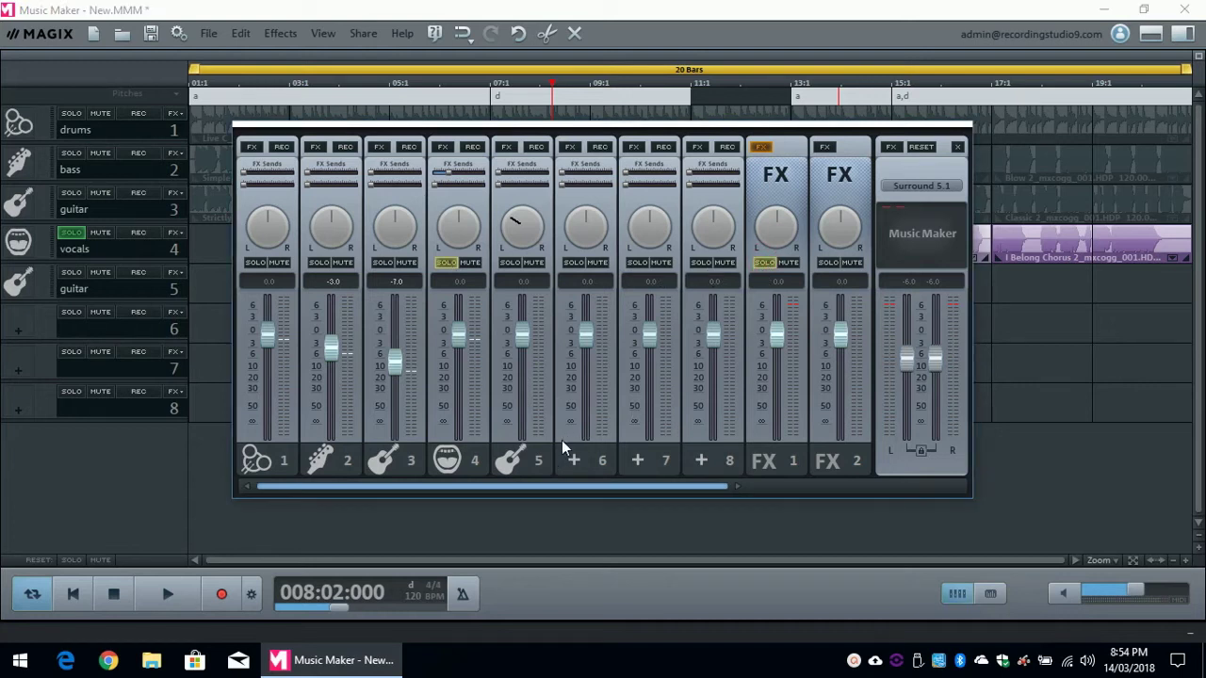
key("space")
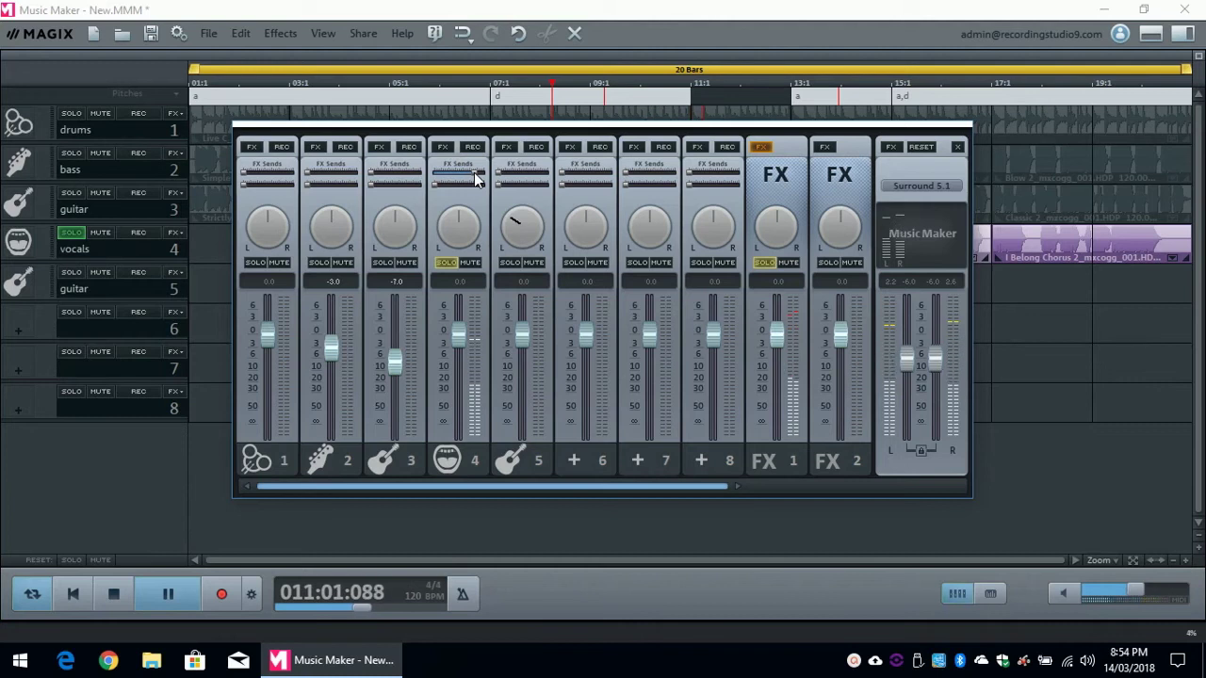
key("space")
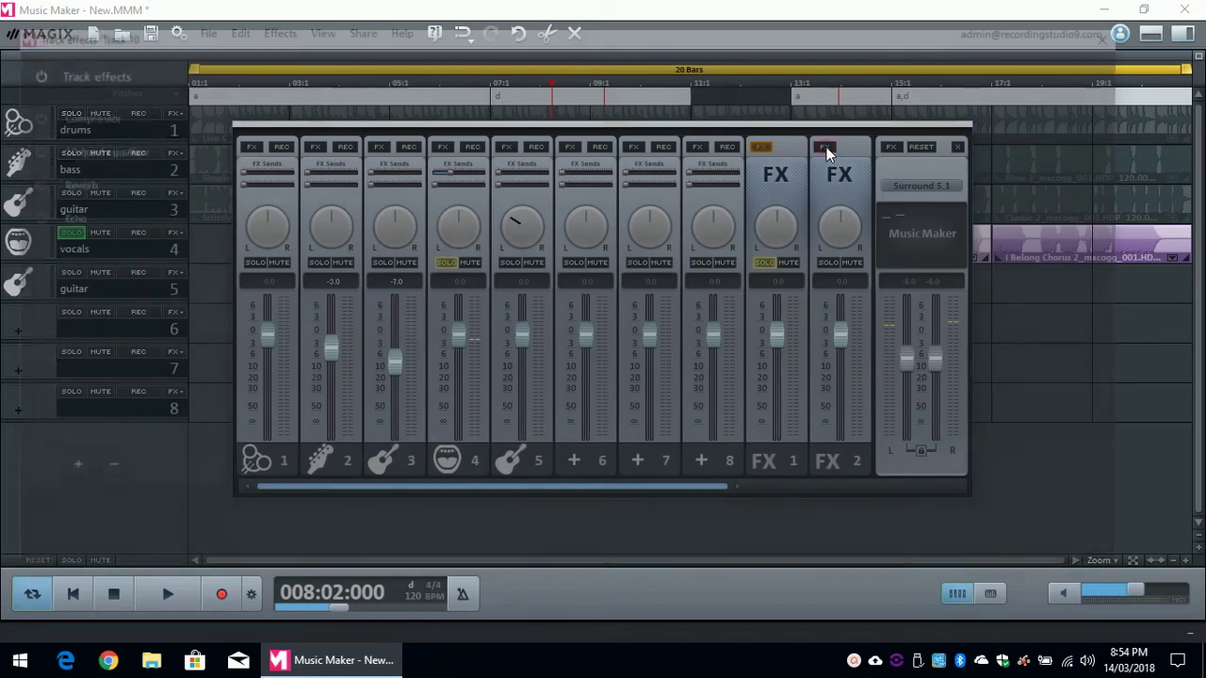
- Apply the "Simple echo" preset of the Echo effect to the FX 2 channel and close its effects window
left_click(826, 148)
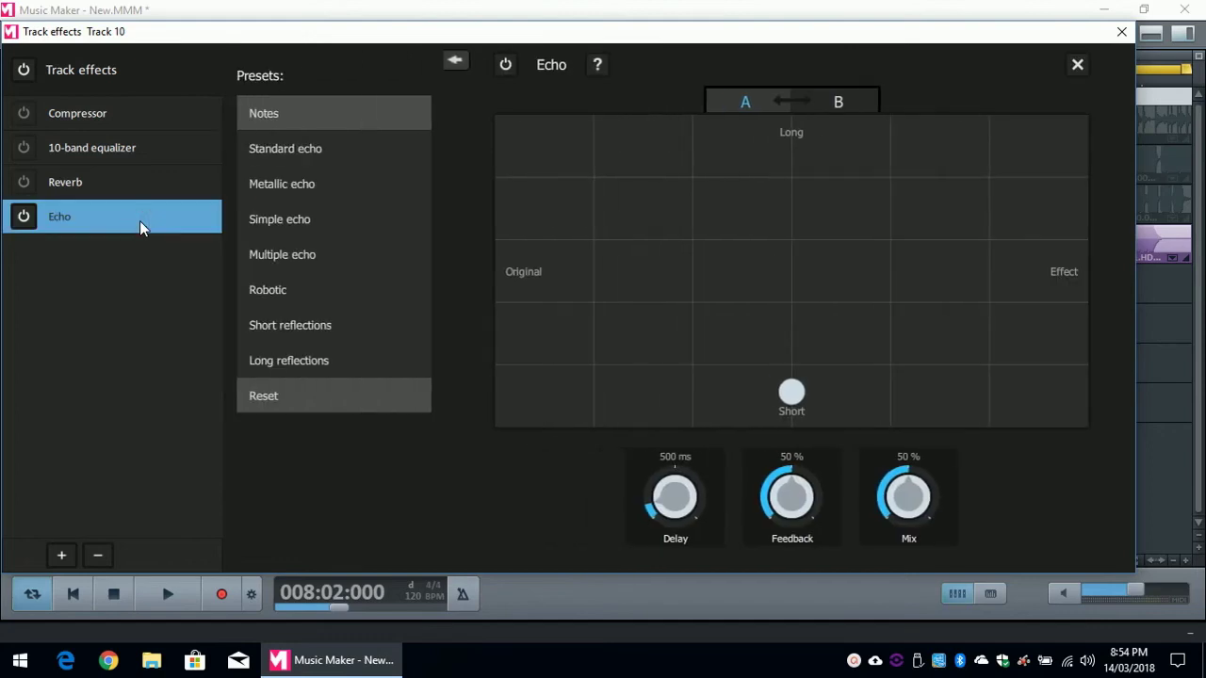
left_click(303, 220)
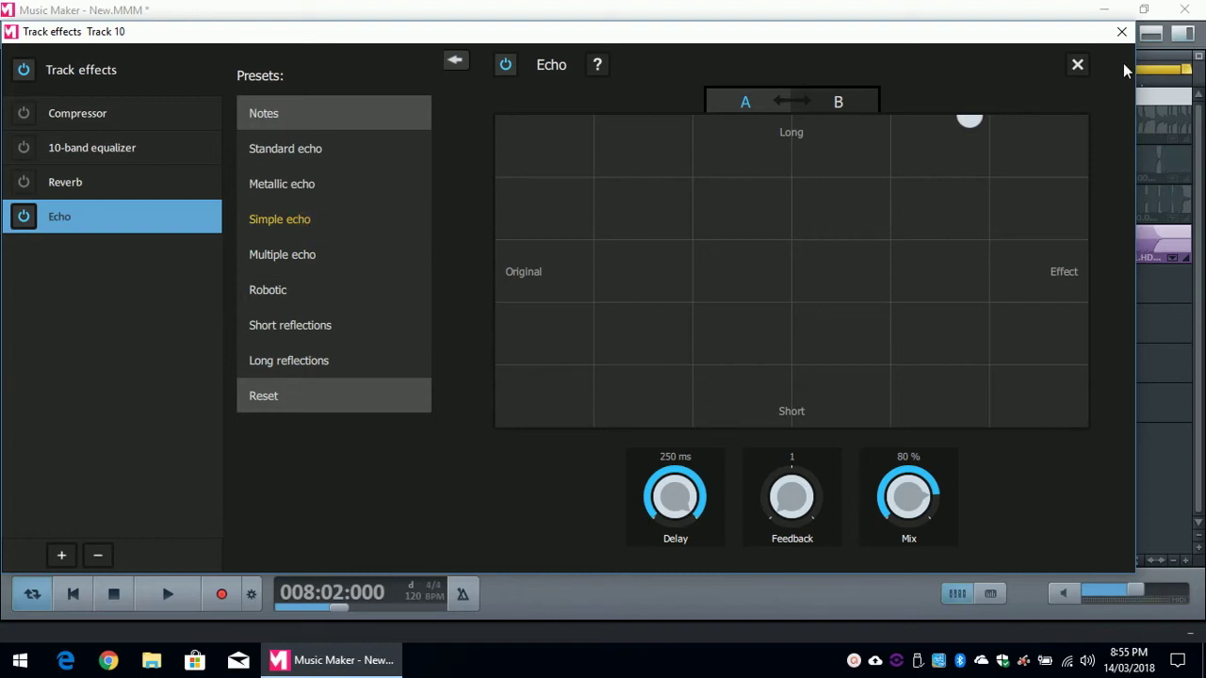
left_click(1122, 33)
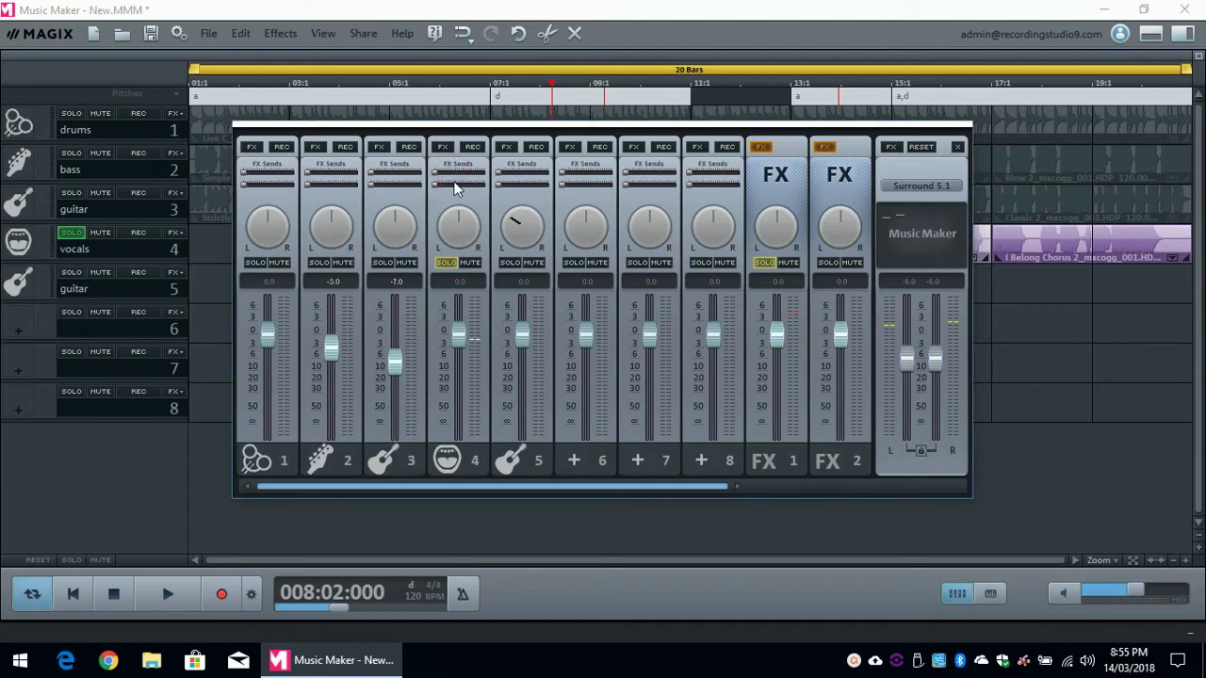
- Solo the FX 2 channel, adjust the vocals track's echo send while playing from 008:02, and stop playback
key("space")
left_click_drag(448, 187, 461, 188)
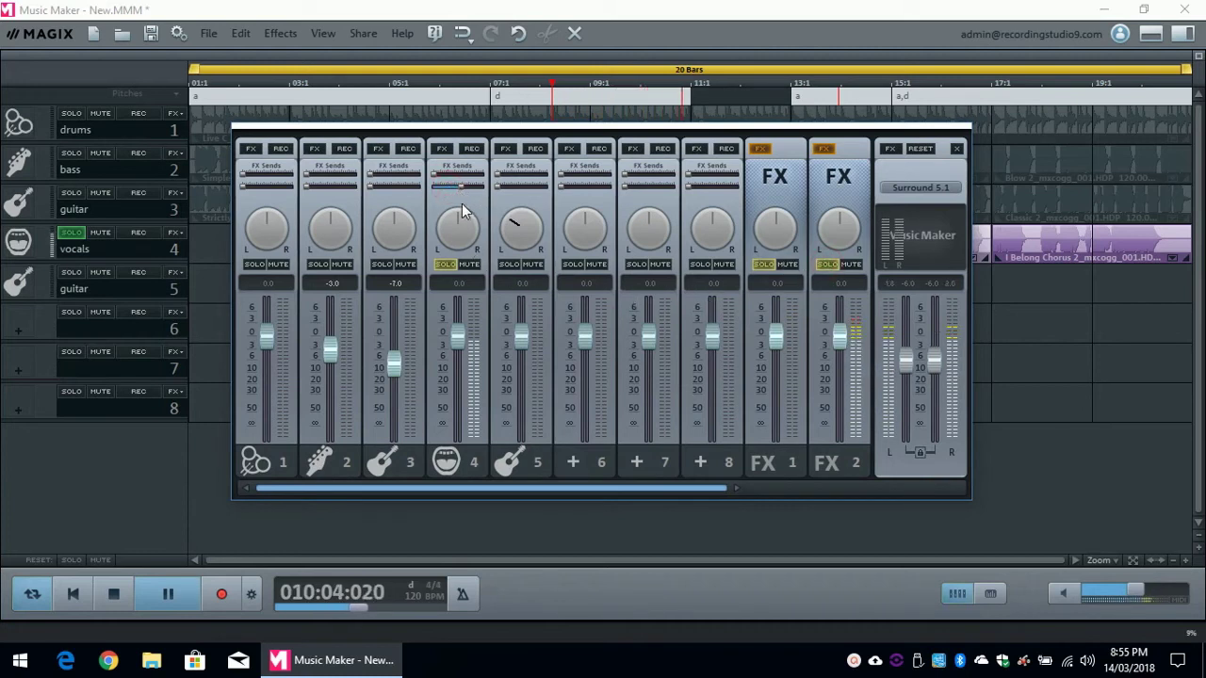
left_click_drag(461, 188, 453, 187)
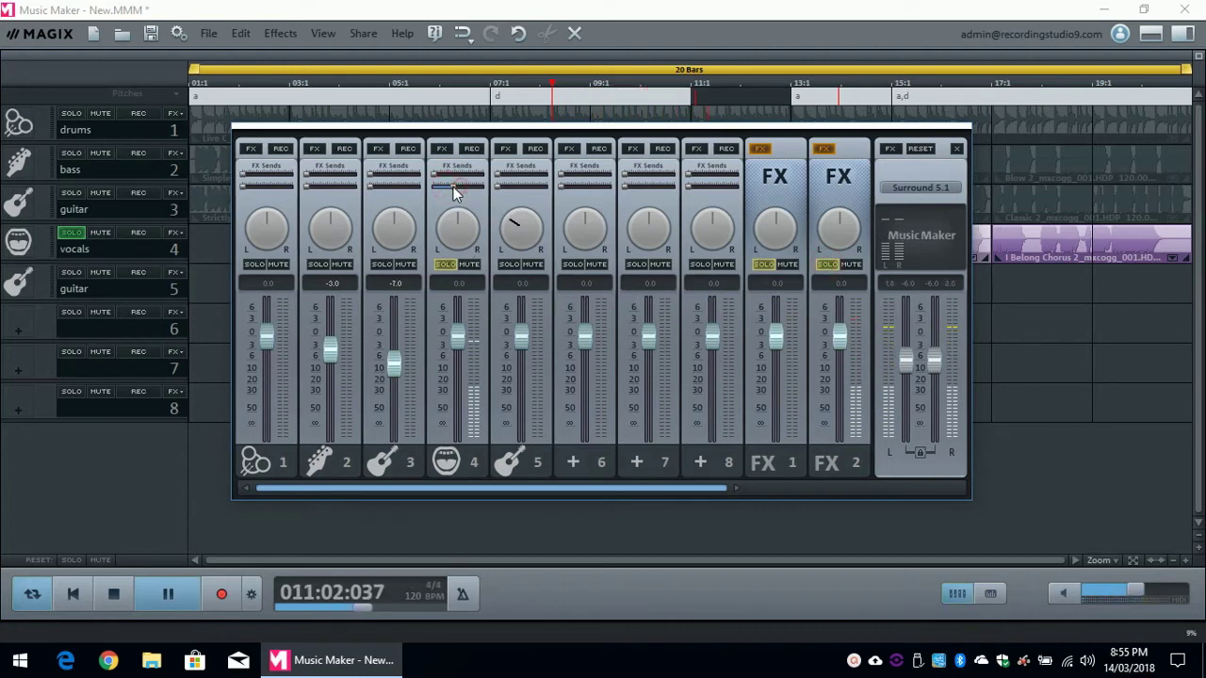
left_click(553, 86)
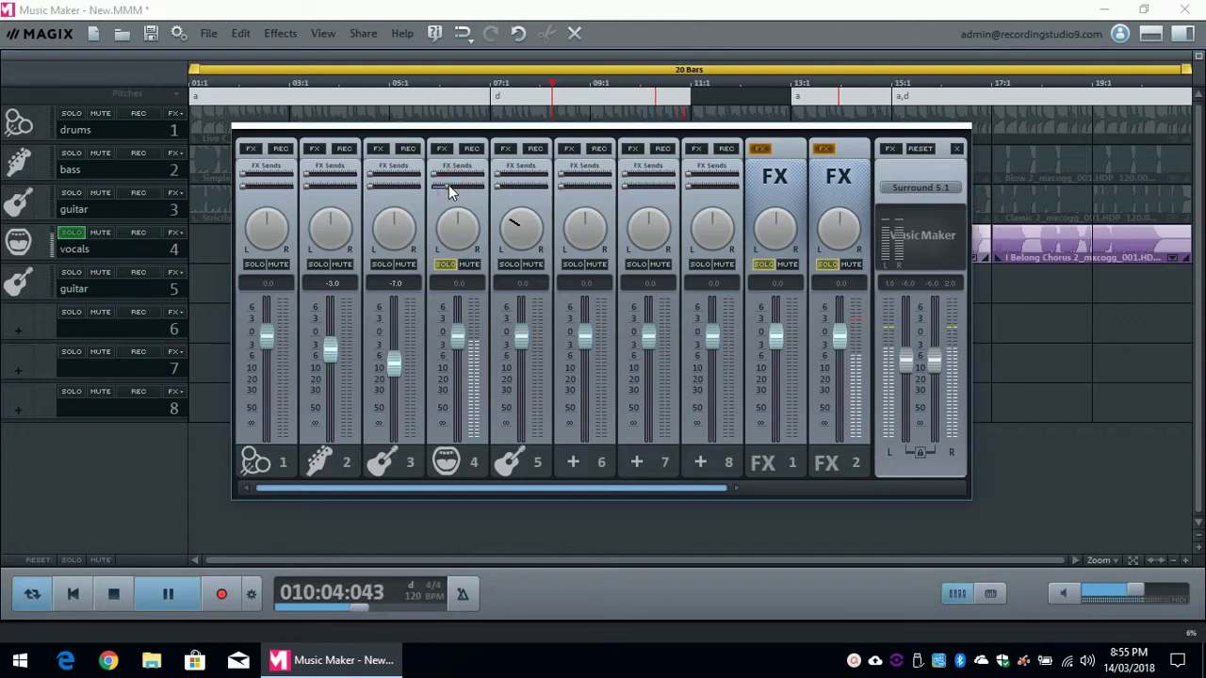
key("space")
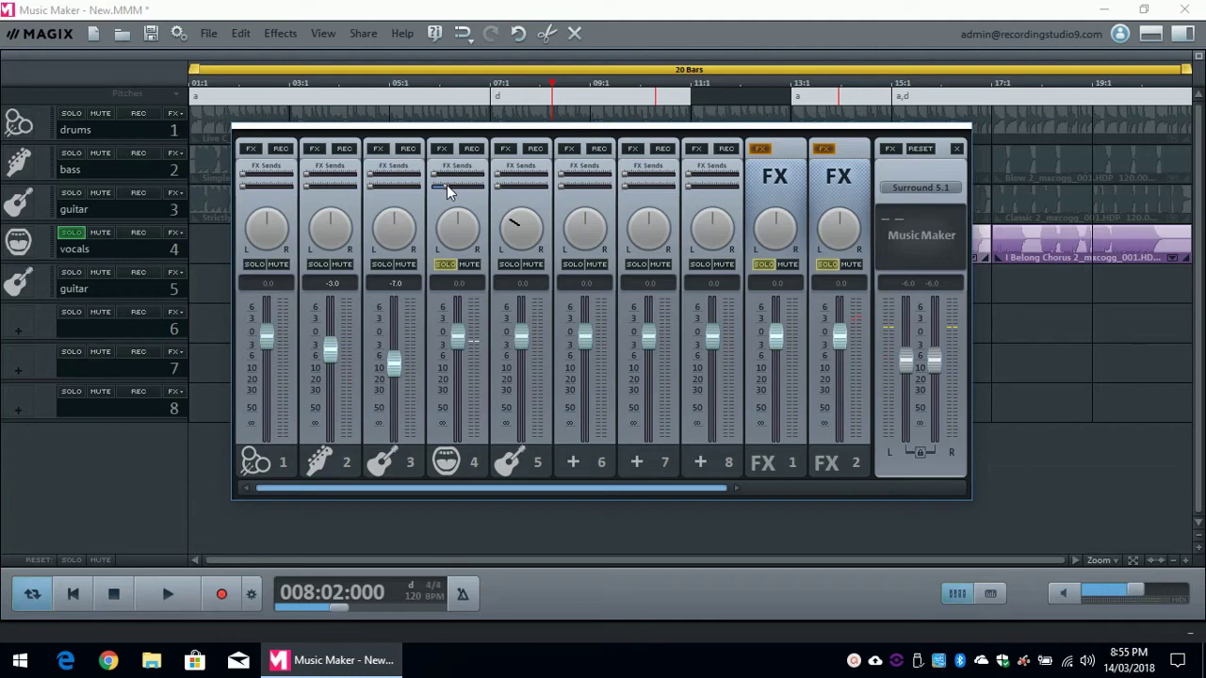
- Raise the vocals' reverb send and both FX sends of the track 5 guitar, and play both tracks soloed from 008:02
left_click_drag(437, 182, 457, 182)
left_click_drag(500, 174, 511, 174)
key("space")
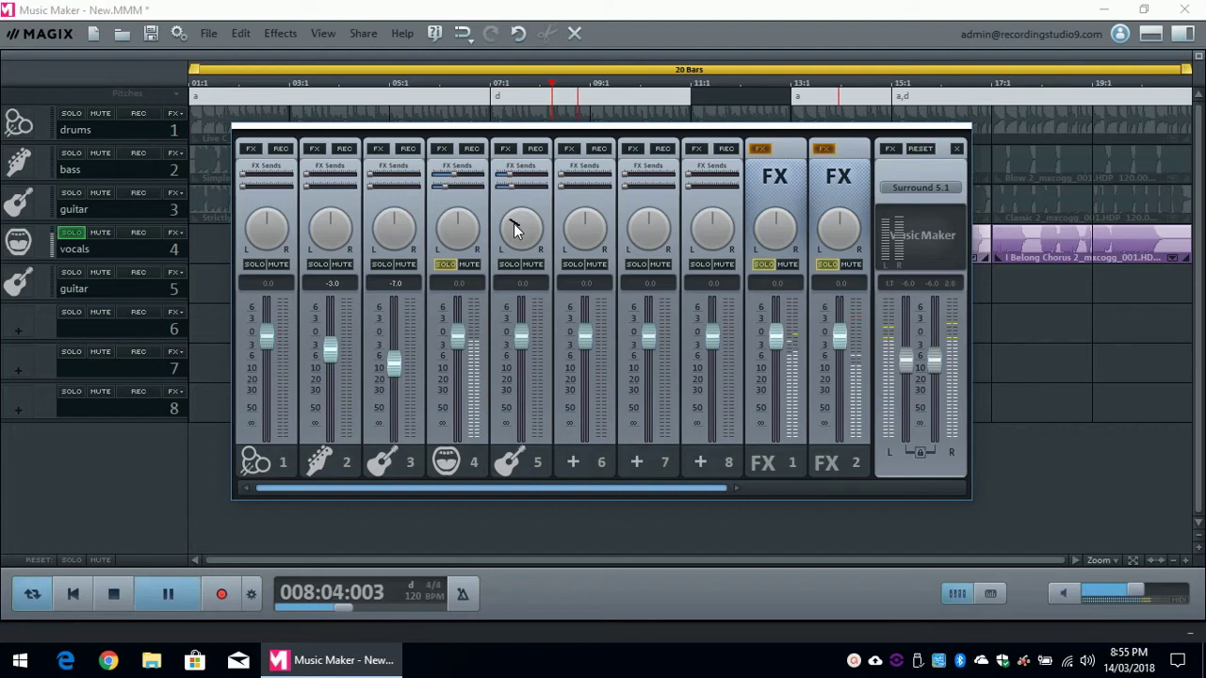
left_click(511, 265)
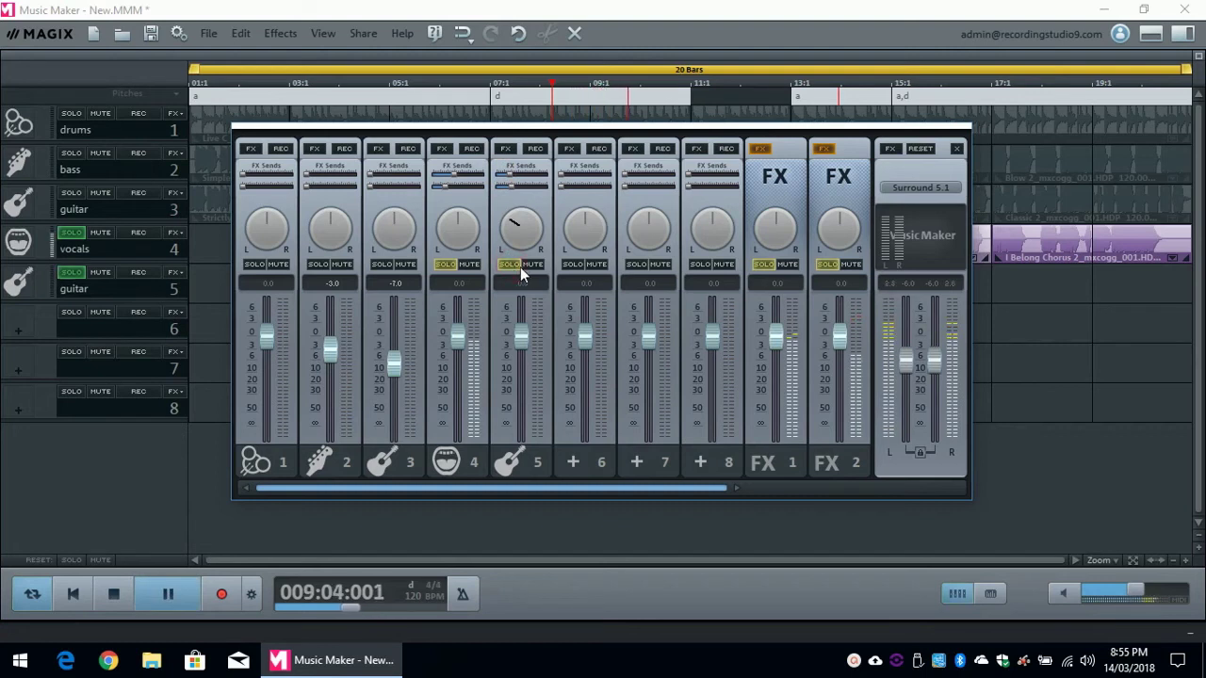
left_click_drag(912, 168, 885, 169)
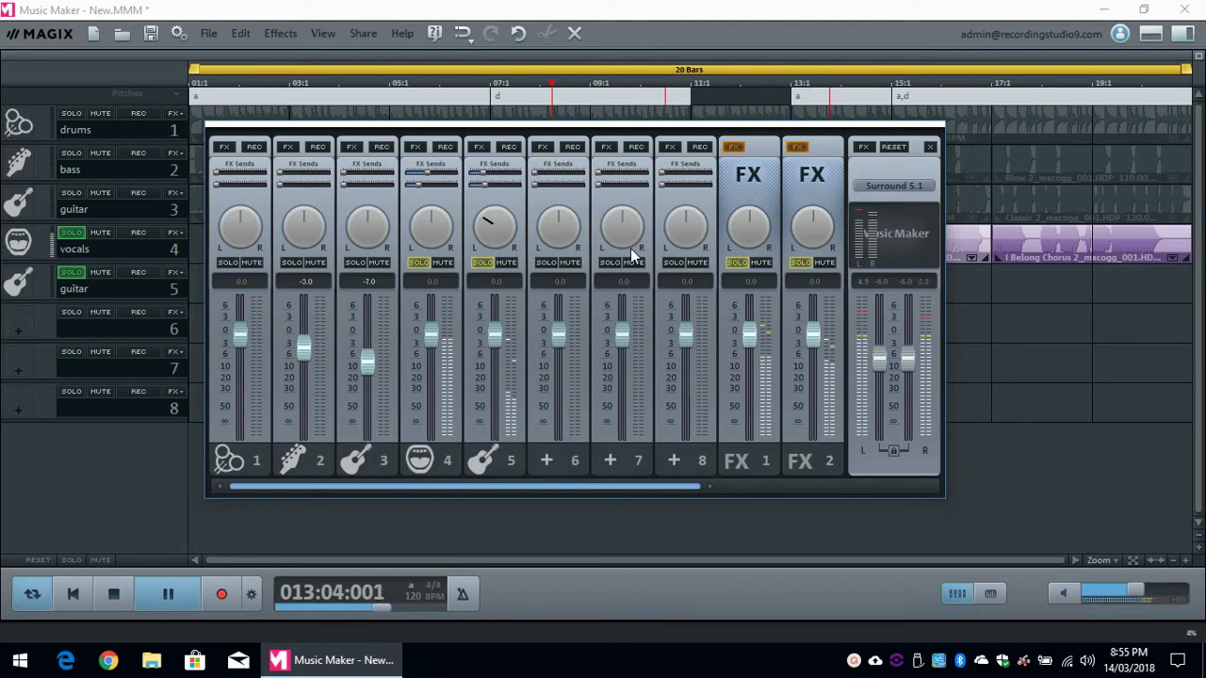
key("space")
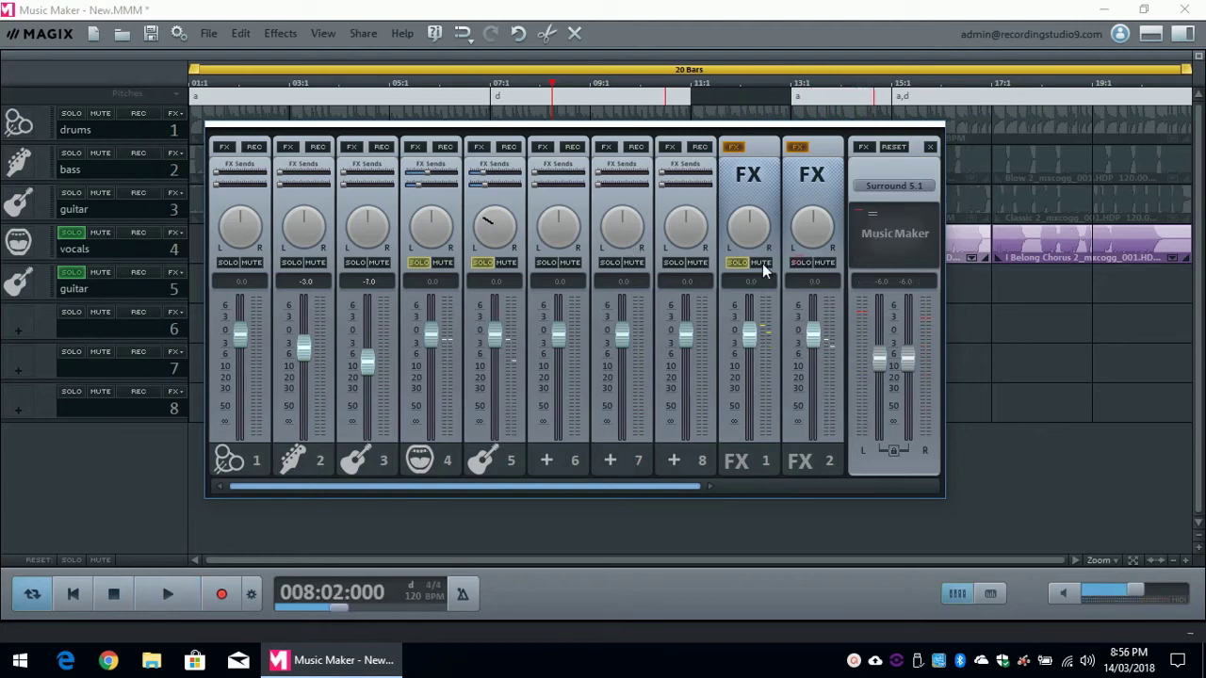
- Turn off solo on the track 5 guitar, the vocals and both FX channels
left_click(484, 262)
left_click(419, 262)
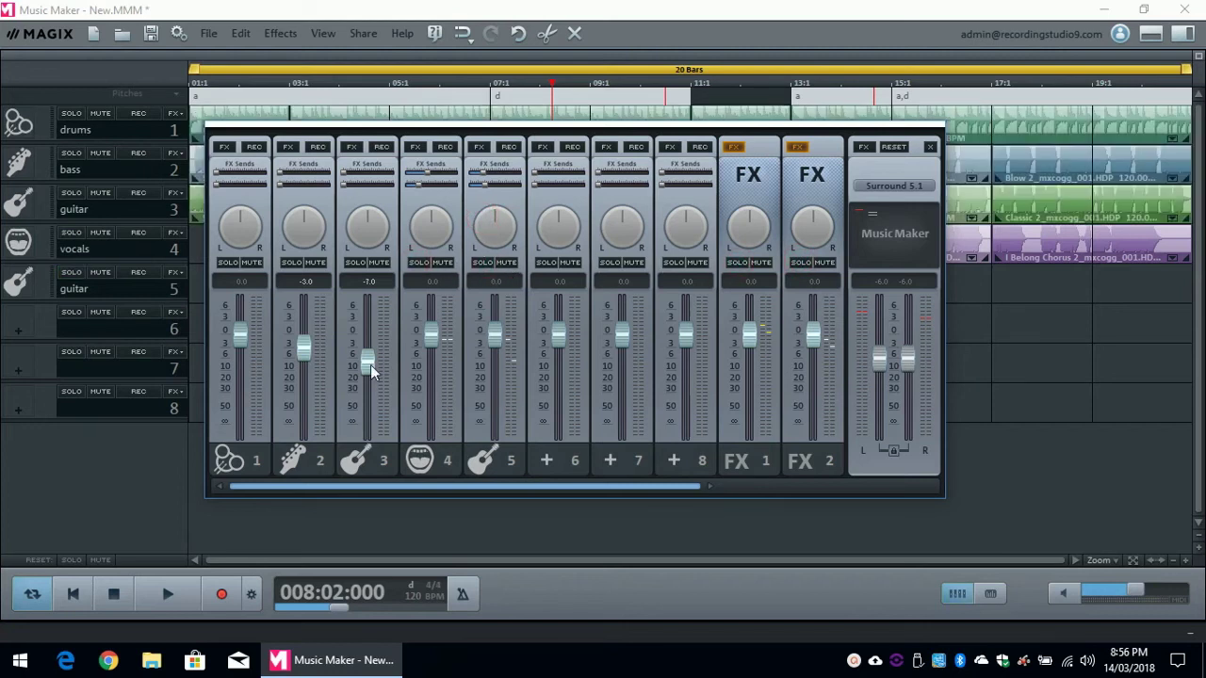
- Set the volume of the track 3 guitar to -5.2 and the track 5 guitar to -3.5, and return playback to the start
left_click_drag(368, 361, 368, 350)
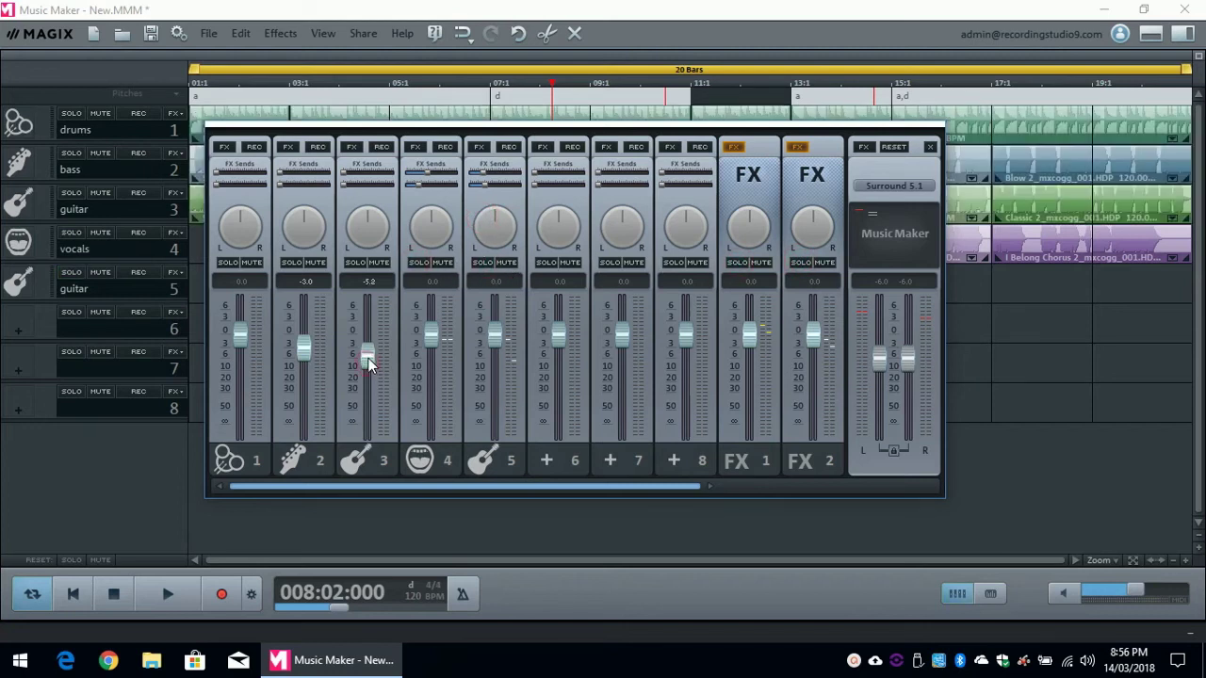
left_click(82, 601)
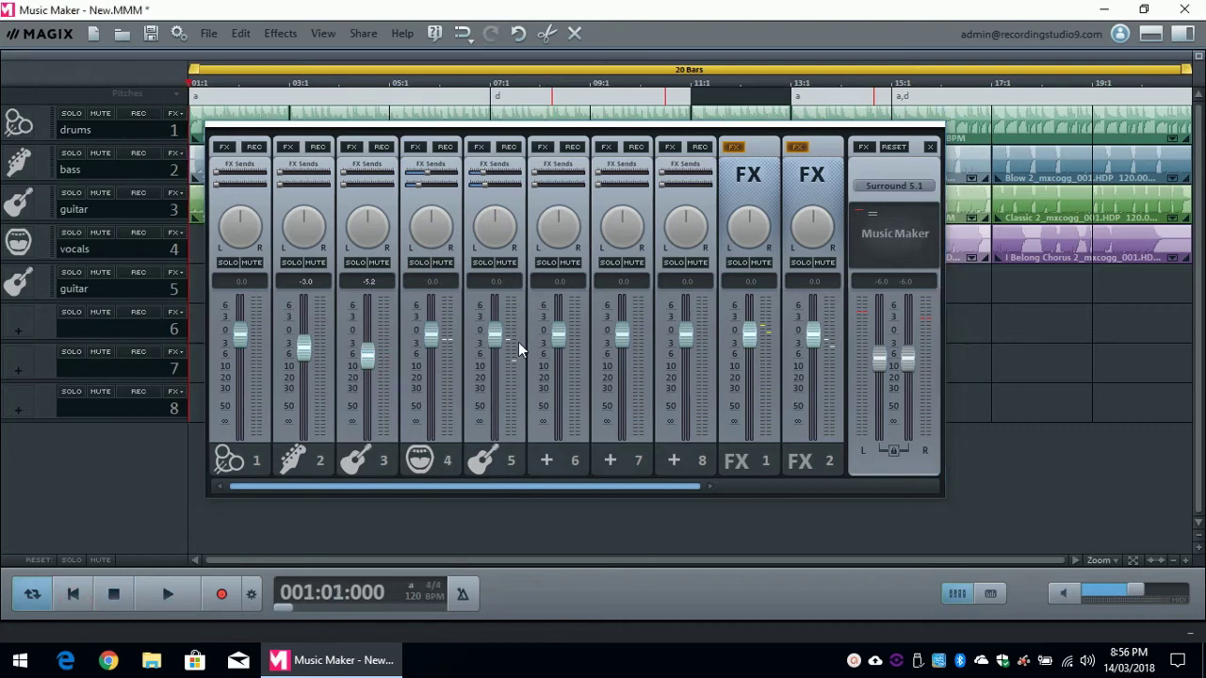
left_click_drag(497, 338, 496, 351)
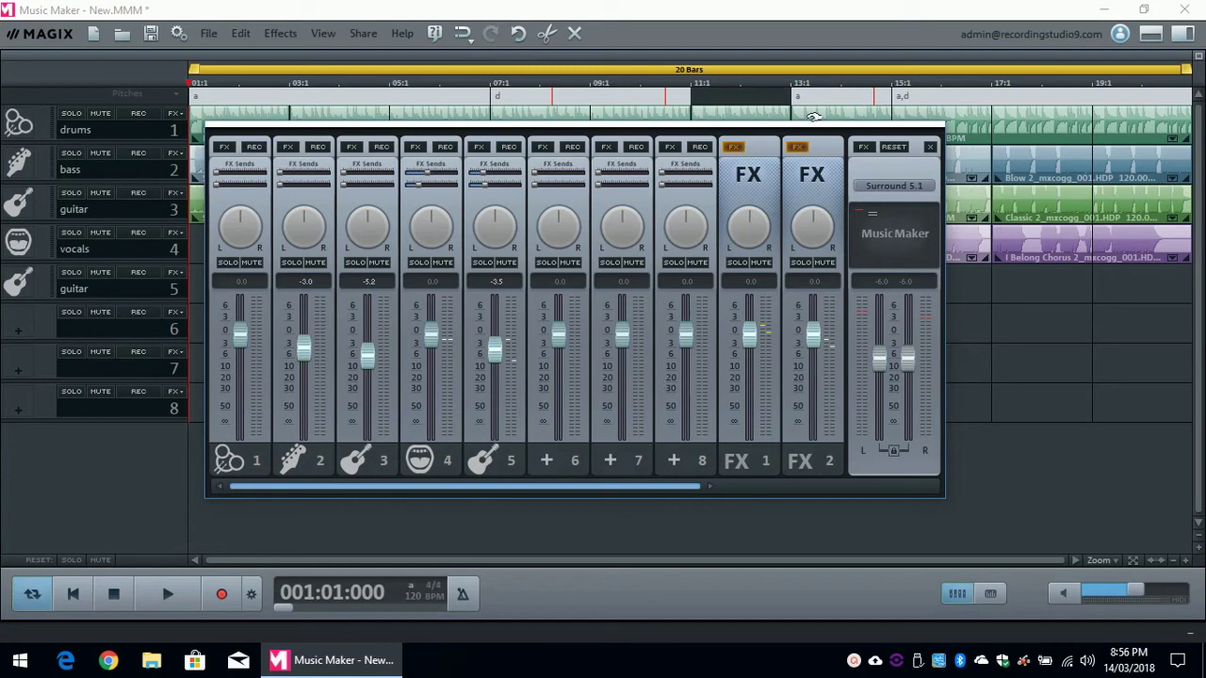
left_click_drag(882, 168, 951, 160)
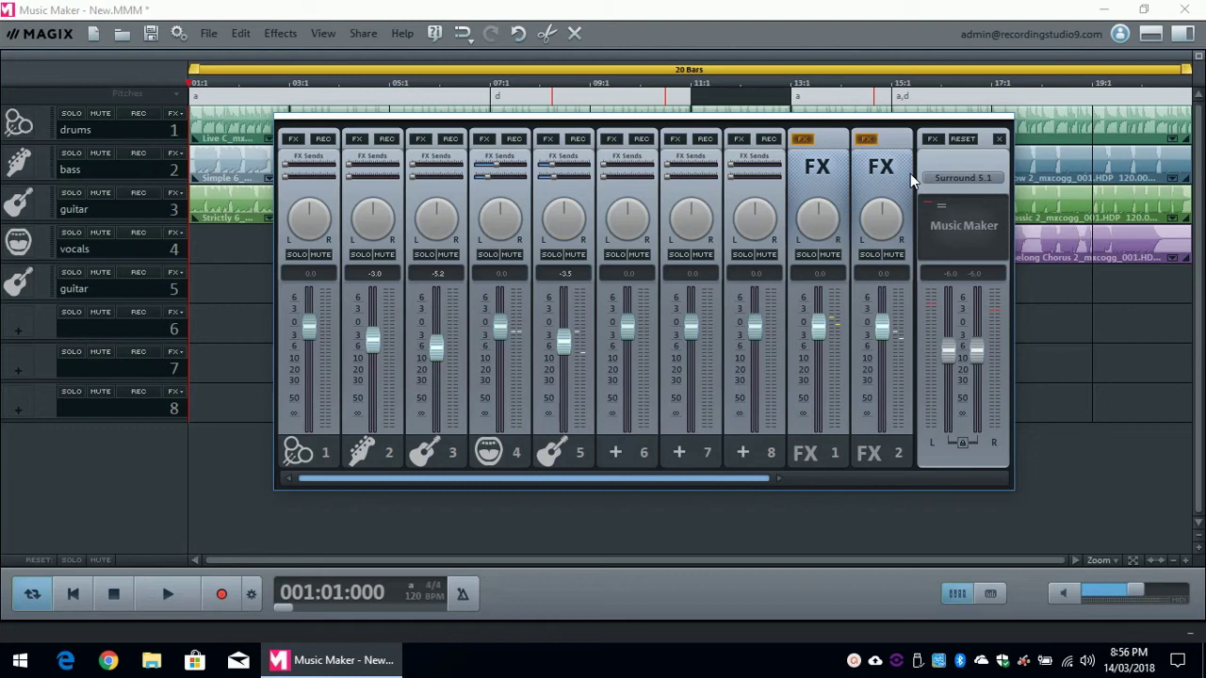
- Play the full mix from the start, reset the bass volume to 0.0 and lower the vocals' volume to -2.2
key("space")
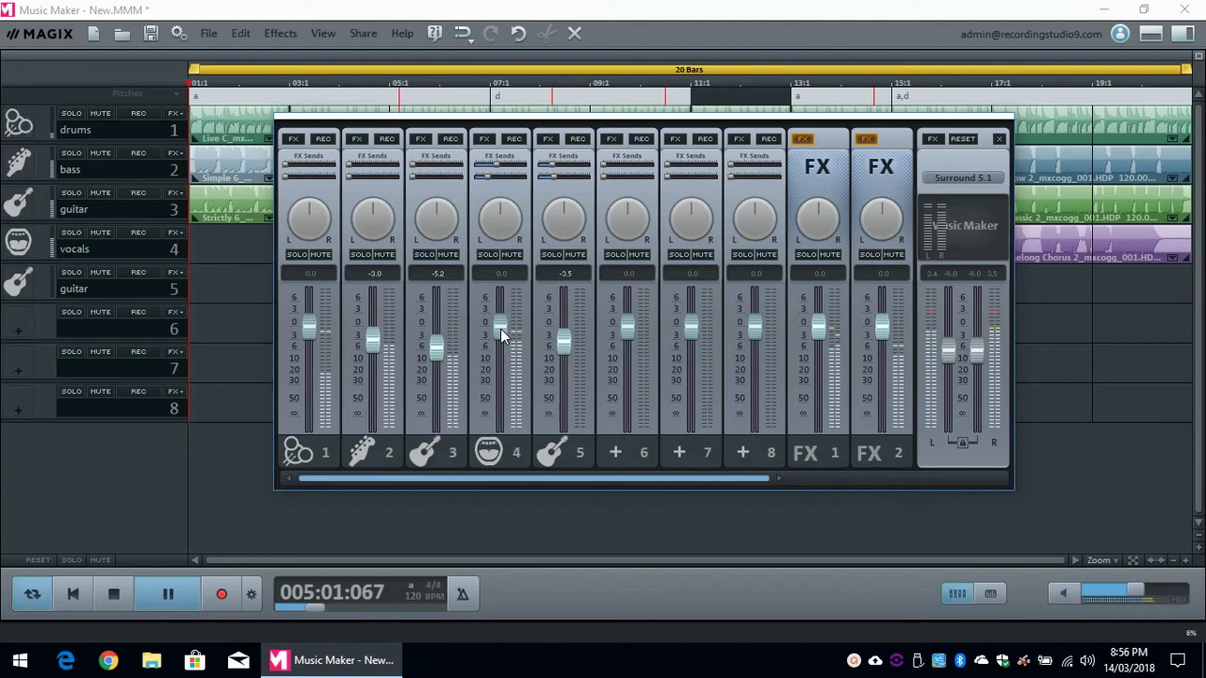
double_click(374, 344)
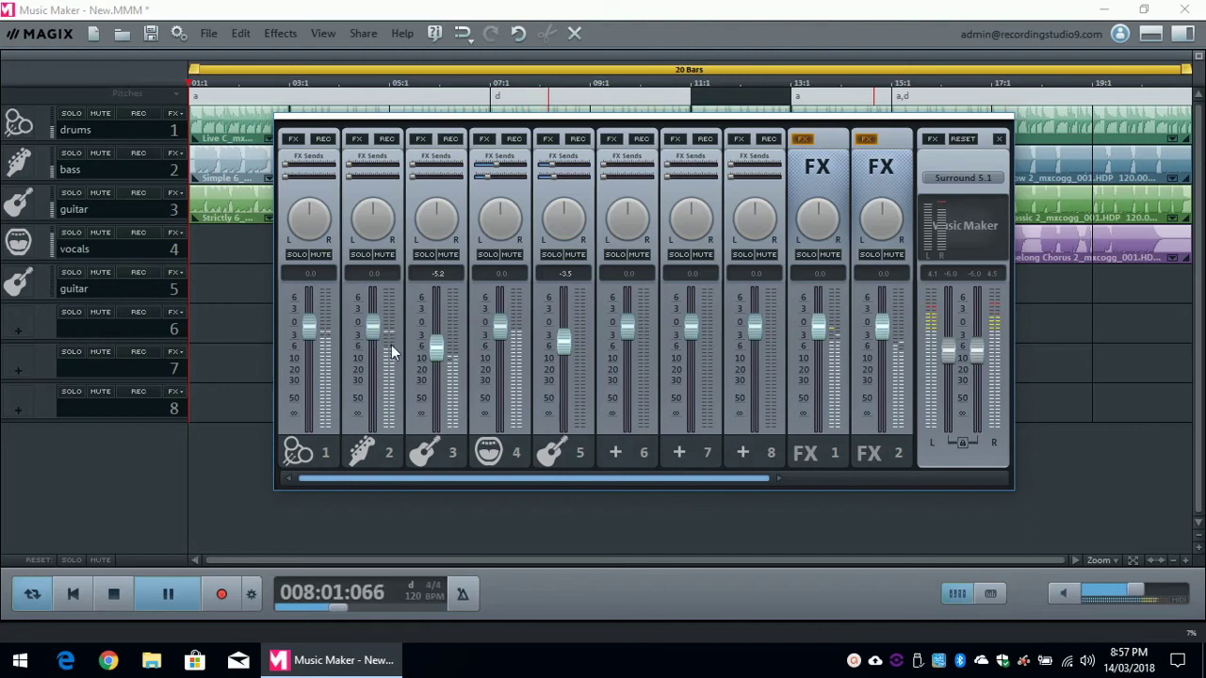
left_click_drag(502, 328, 502, 337)
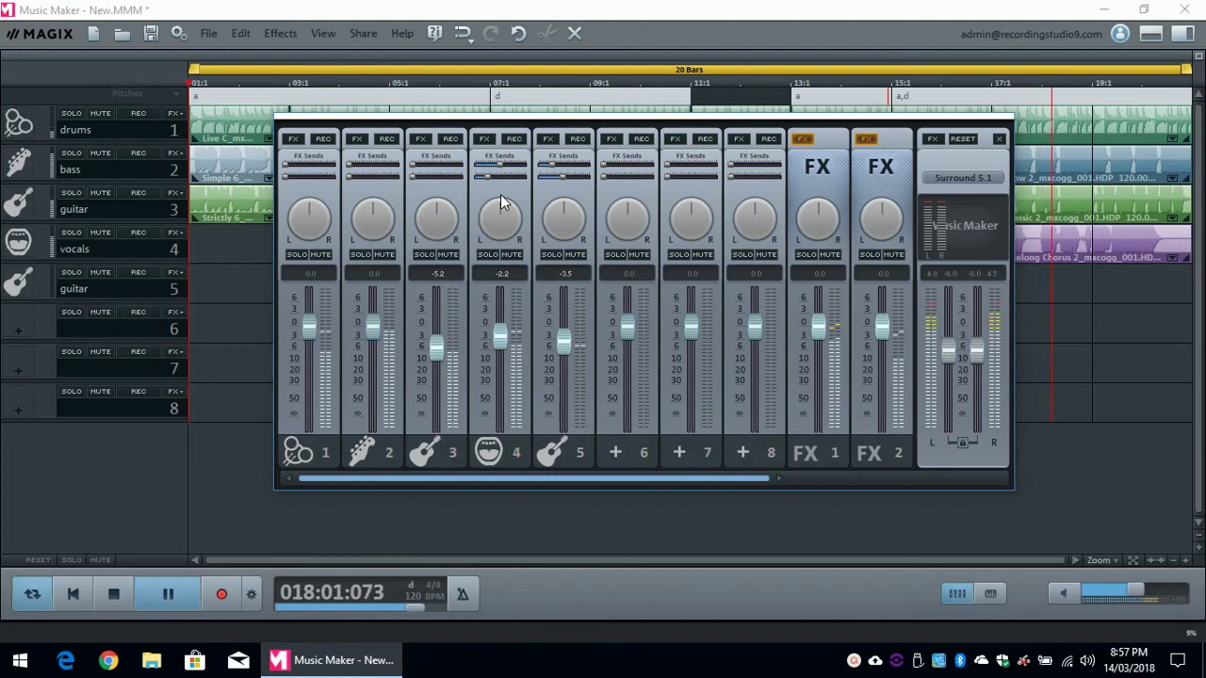
- Enable the Limiter in the master effects, close the effects window and stop playback
left_click(937, 139)
left_click(24, 252)
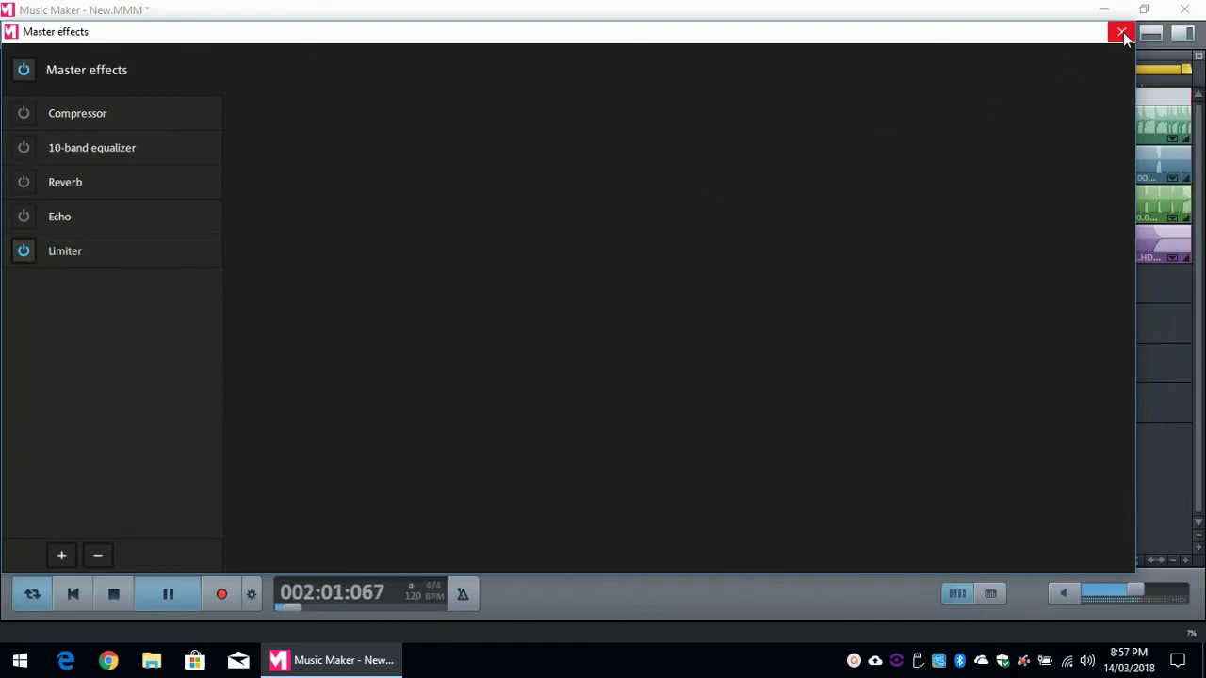
left_click(1123, 34)
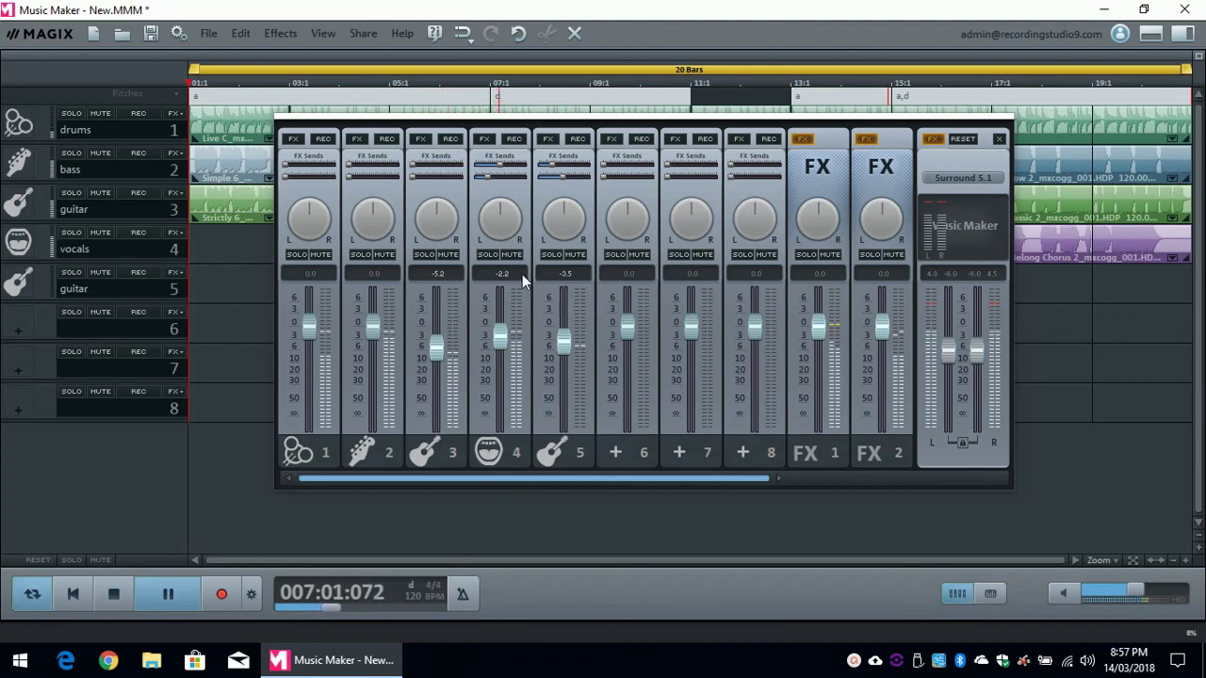
key("space")
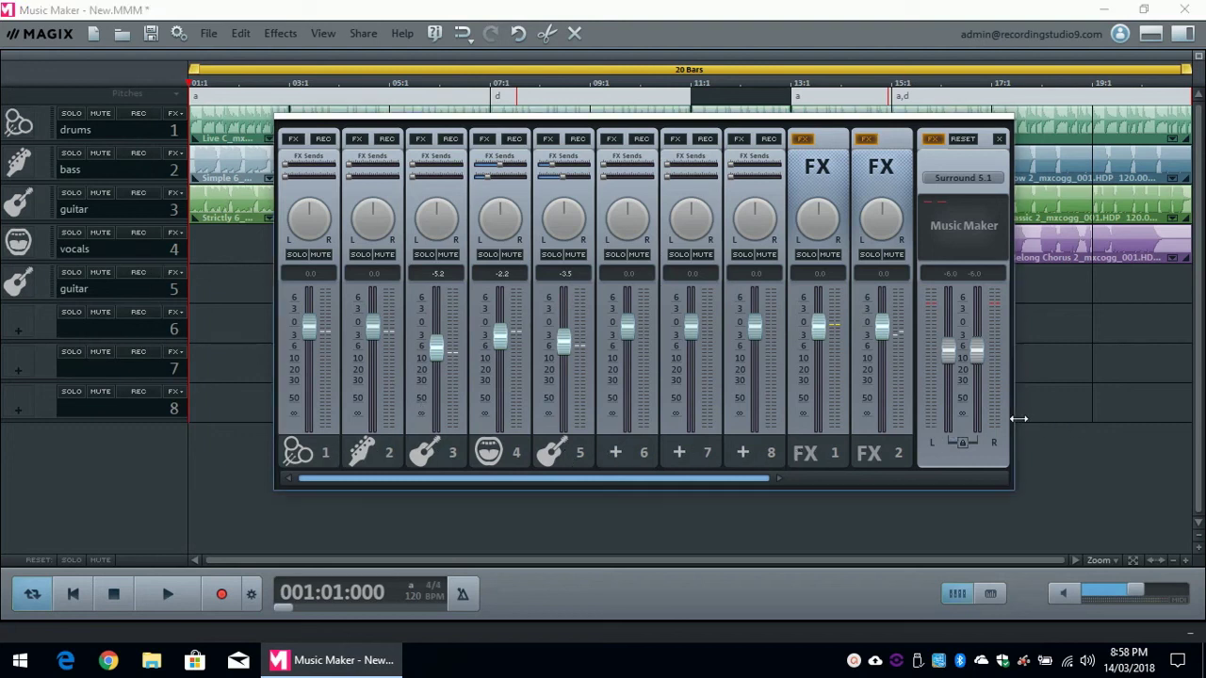
- Try to widen the mixer window and lower the volume of the empty track 7 to -7.6
left_click_drag(1015, 421, 1120, 418)
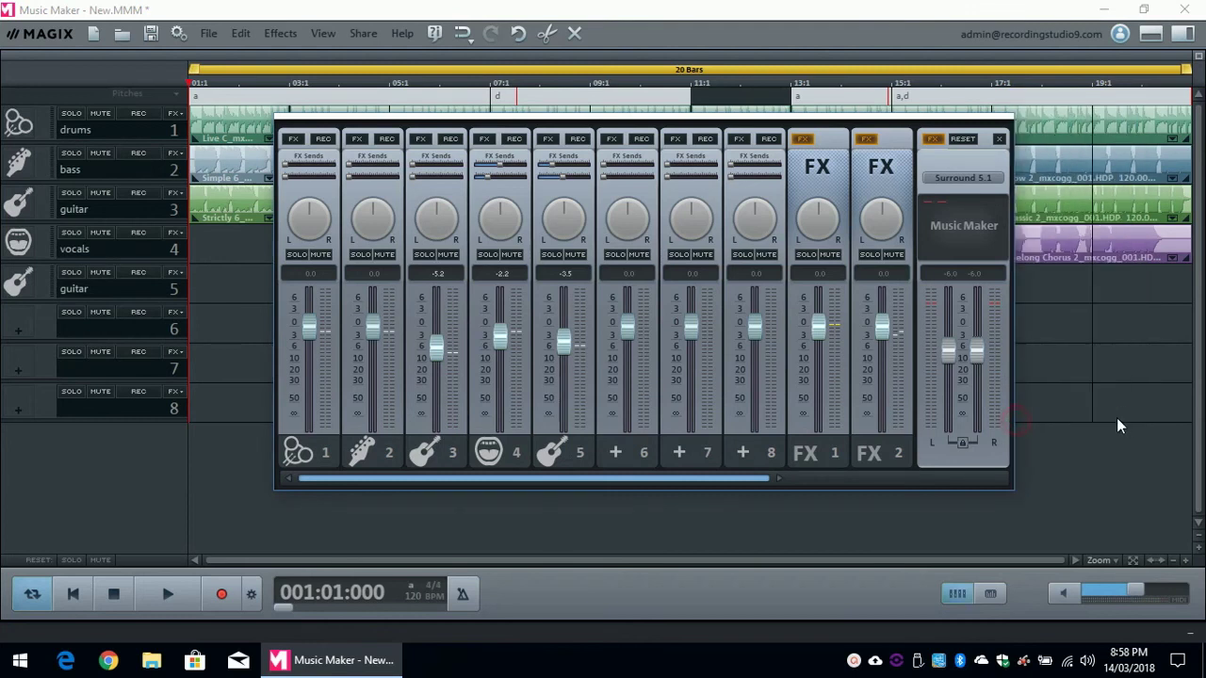
left_click(704, 479)
left_click_drag(690, 326, 688, 355)
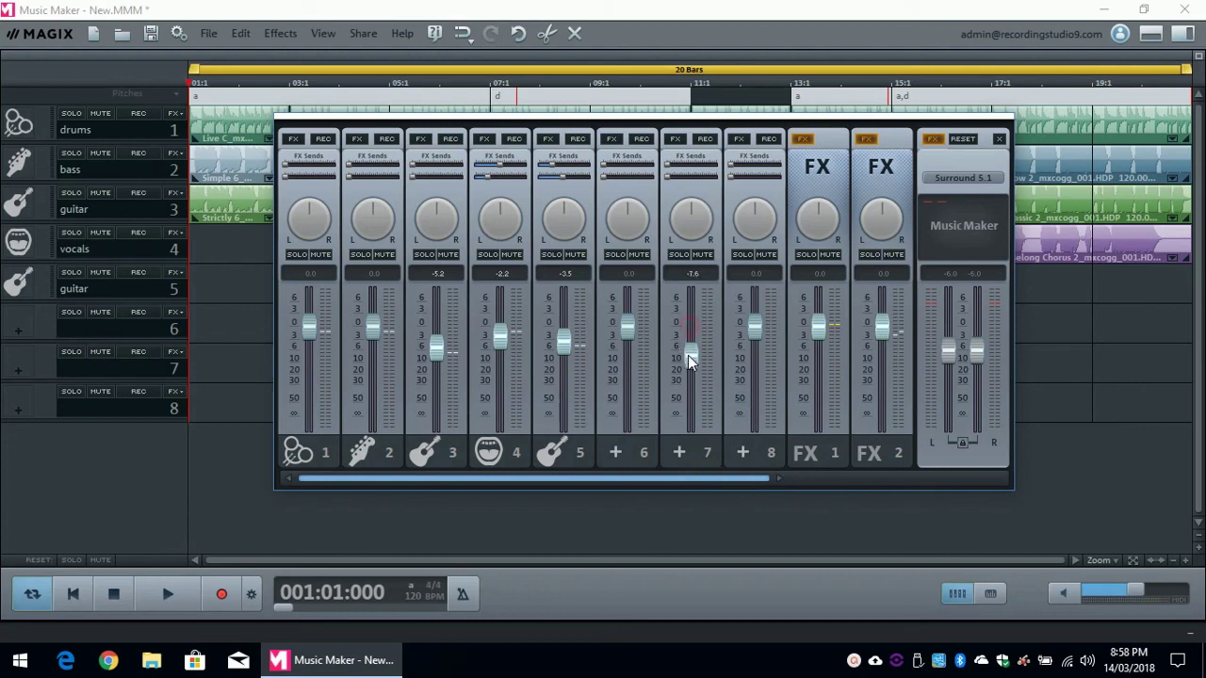